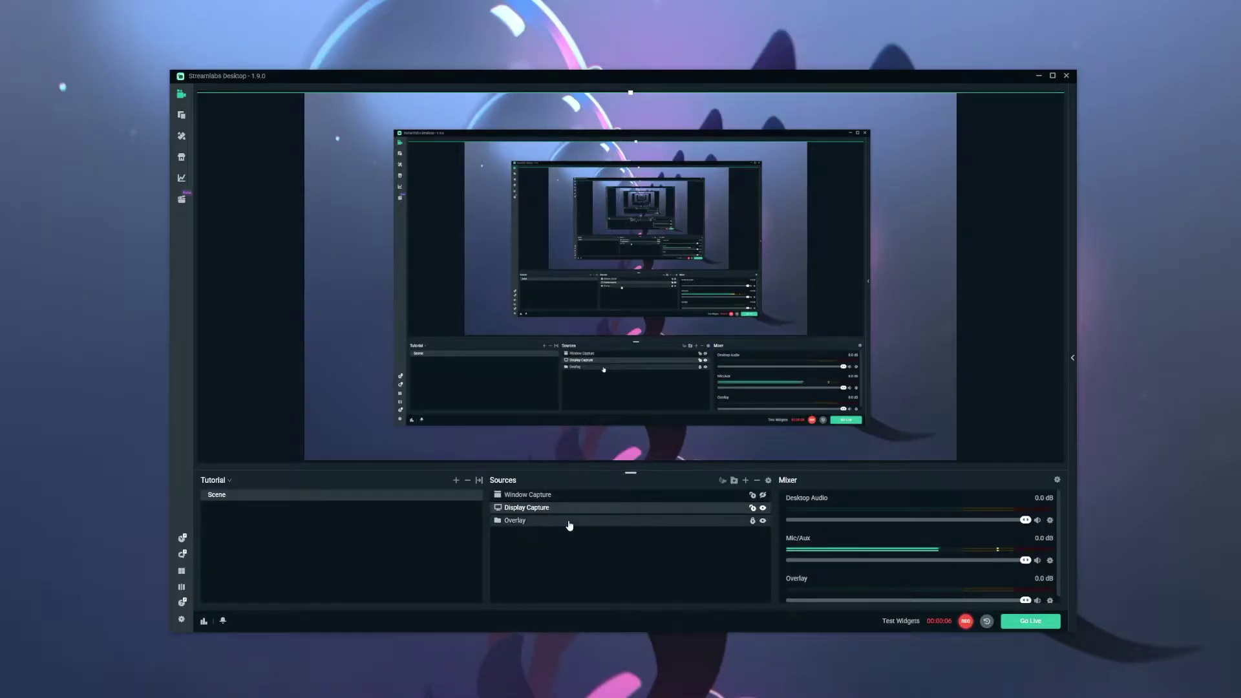
- Check and close Settings, then add a new Stream Label source to the scene
{"action": "left_click", "coordinate": [181, 620]}
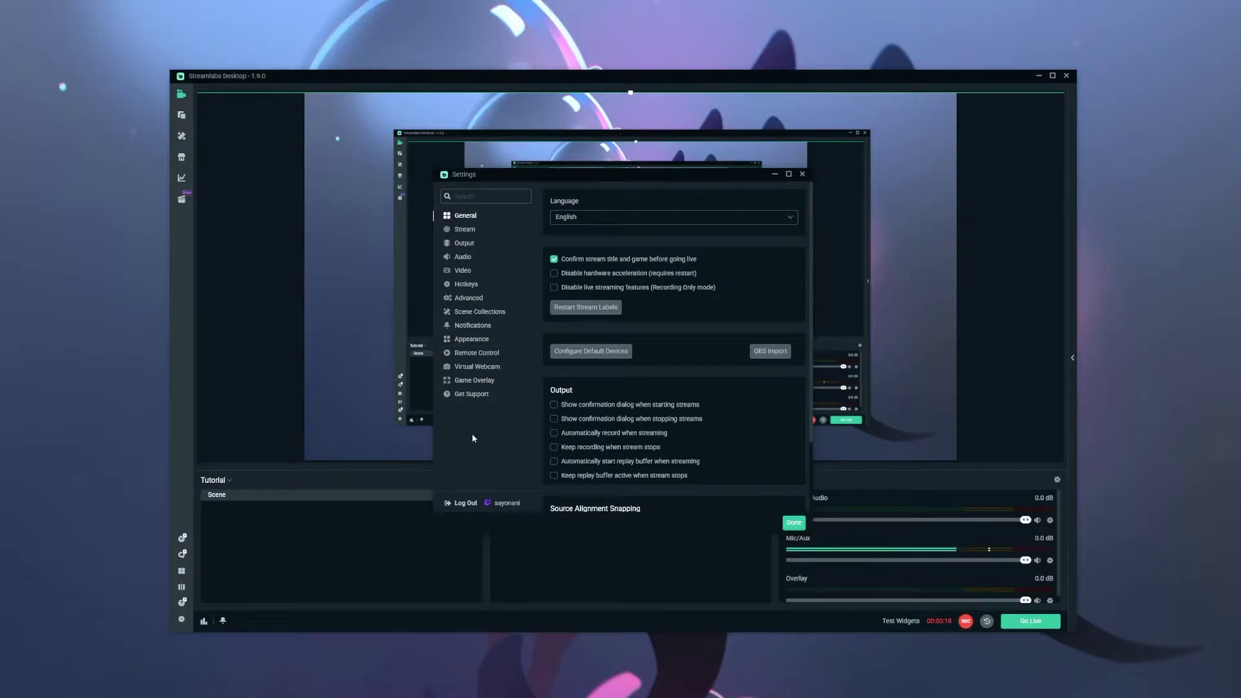
{"action": "left_click", "coordinate": [795, 526]}
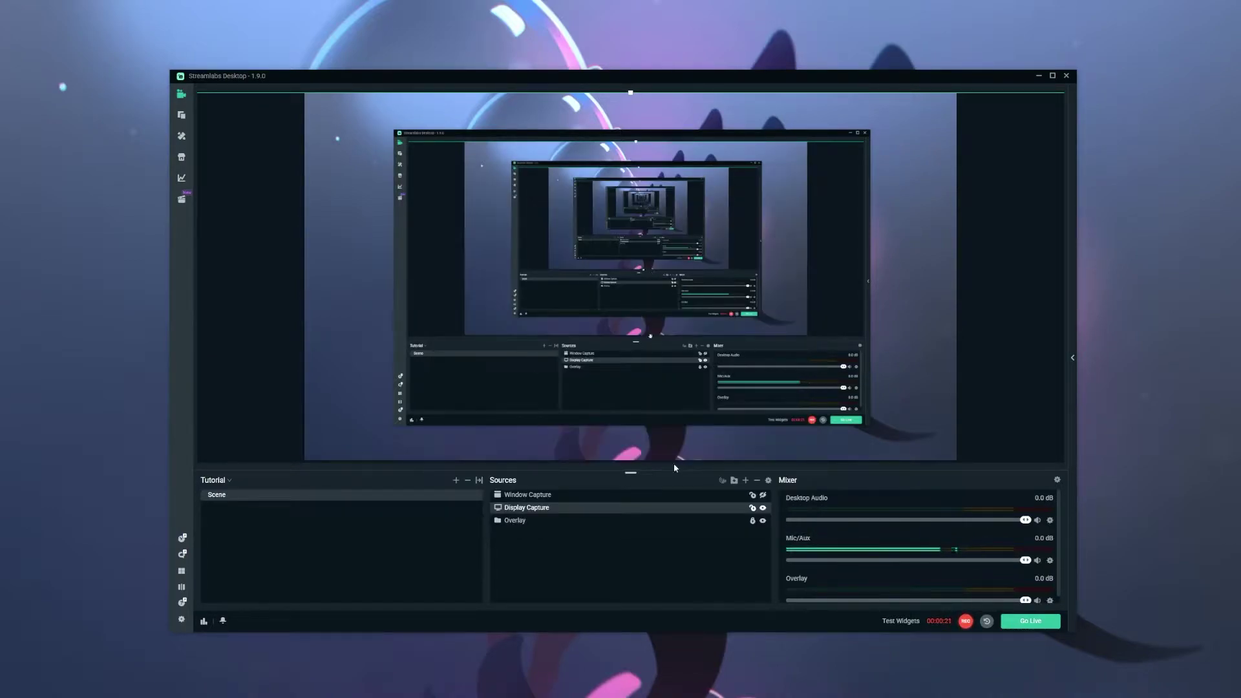
{"action": "left_click", "coordinate": [746, 482]}
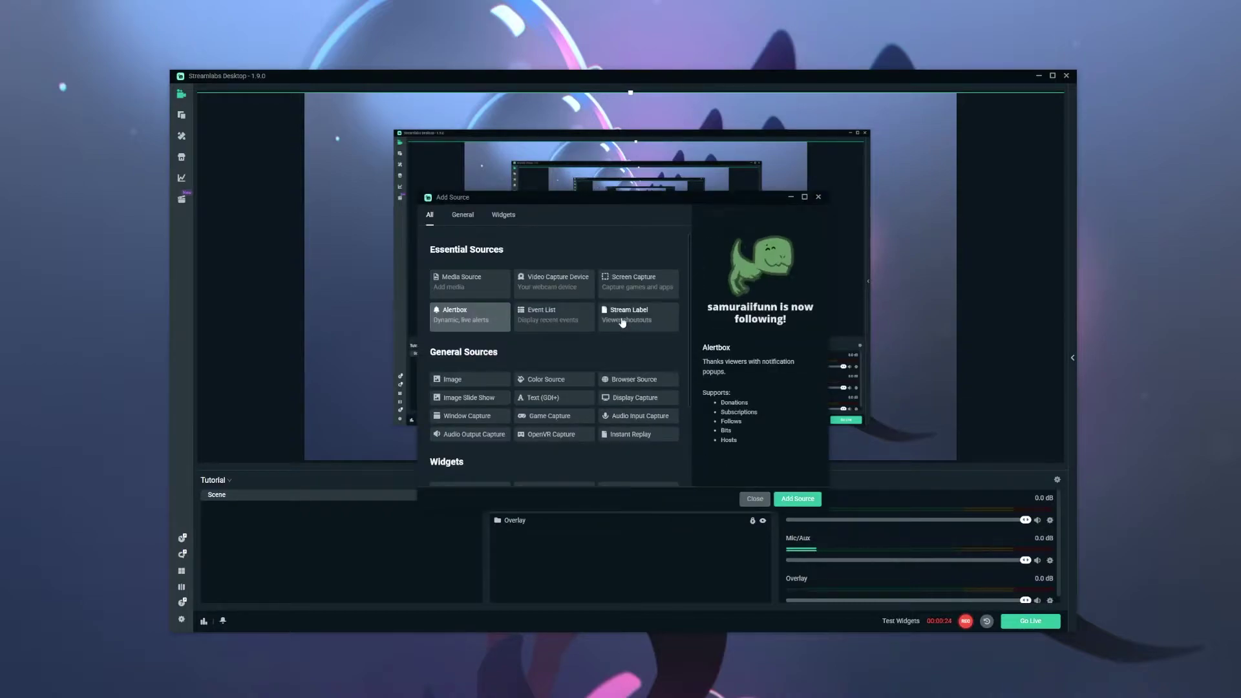
{"action": "left_click", "coordinate": [797, 500]}
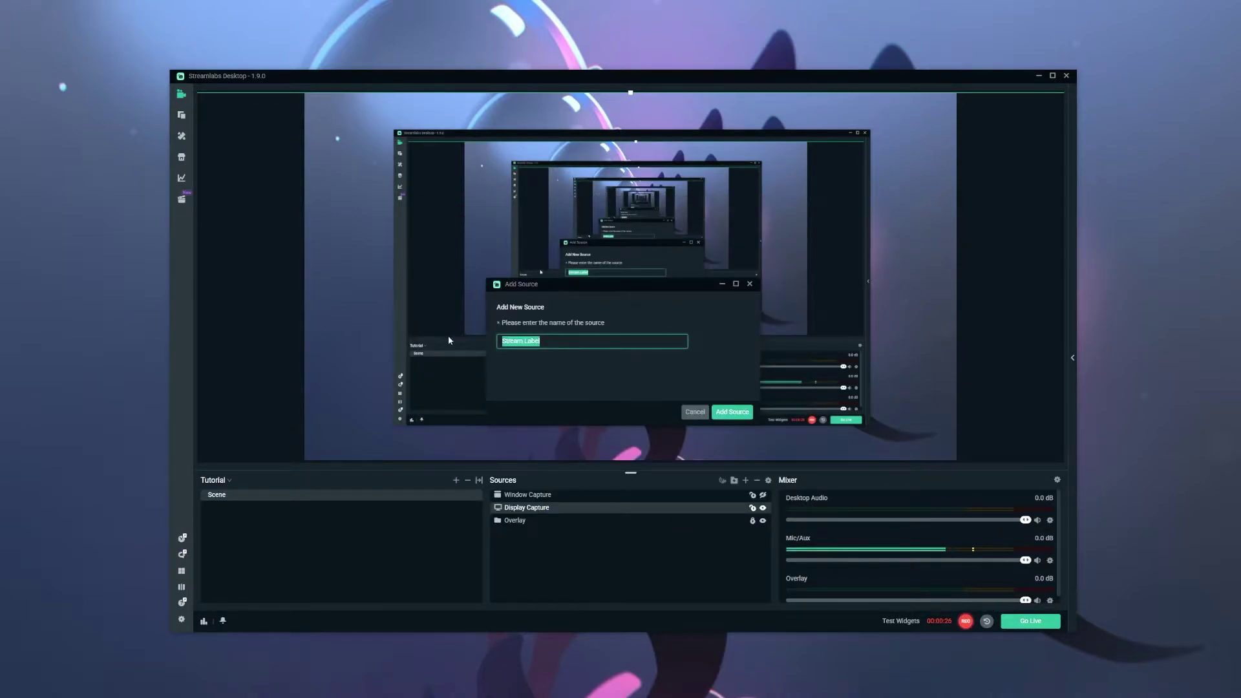
- Create the Stream Label source and set its label type to Most Recent Follower
{"action": "left_click", "coordinate": [733, 411]}
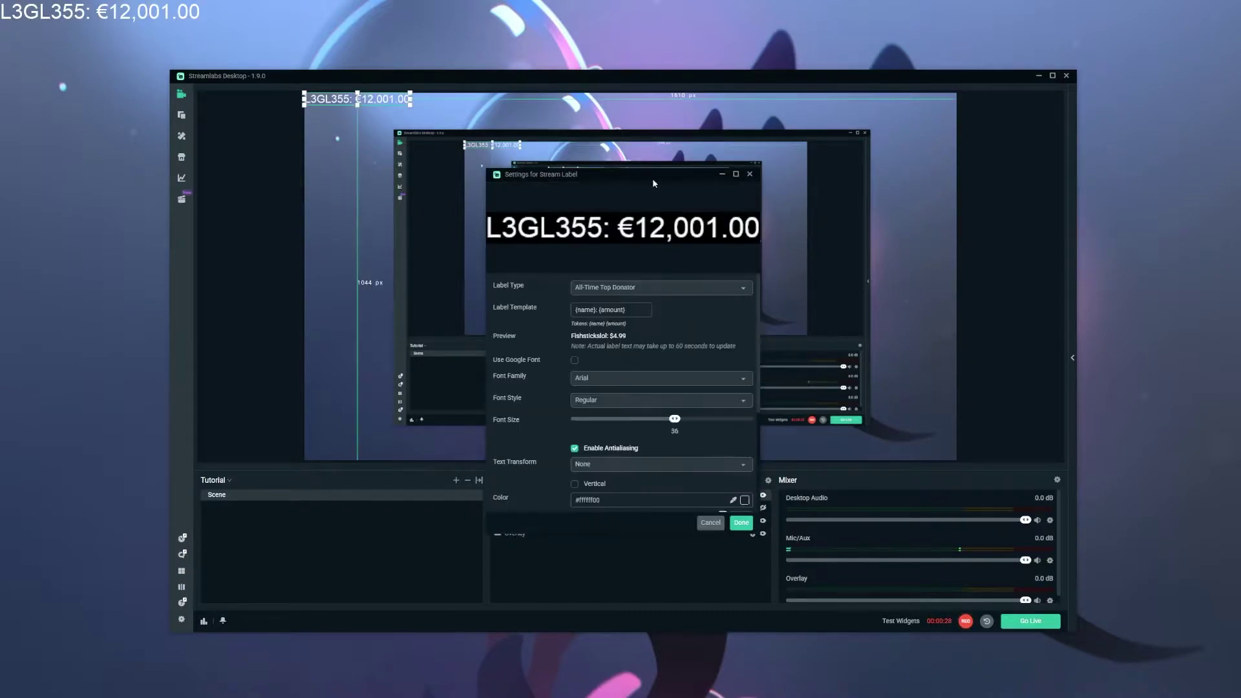
{"action": "left_click_drag", "start_coordinate": [617, 168], "coordinate": [684, 159]}
{"action": "left_click", "coordinate": [673, 272]}
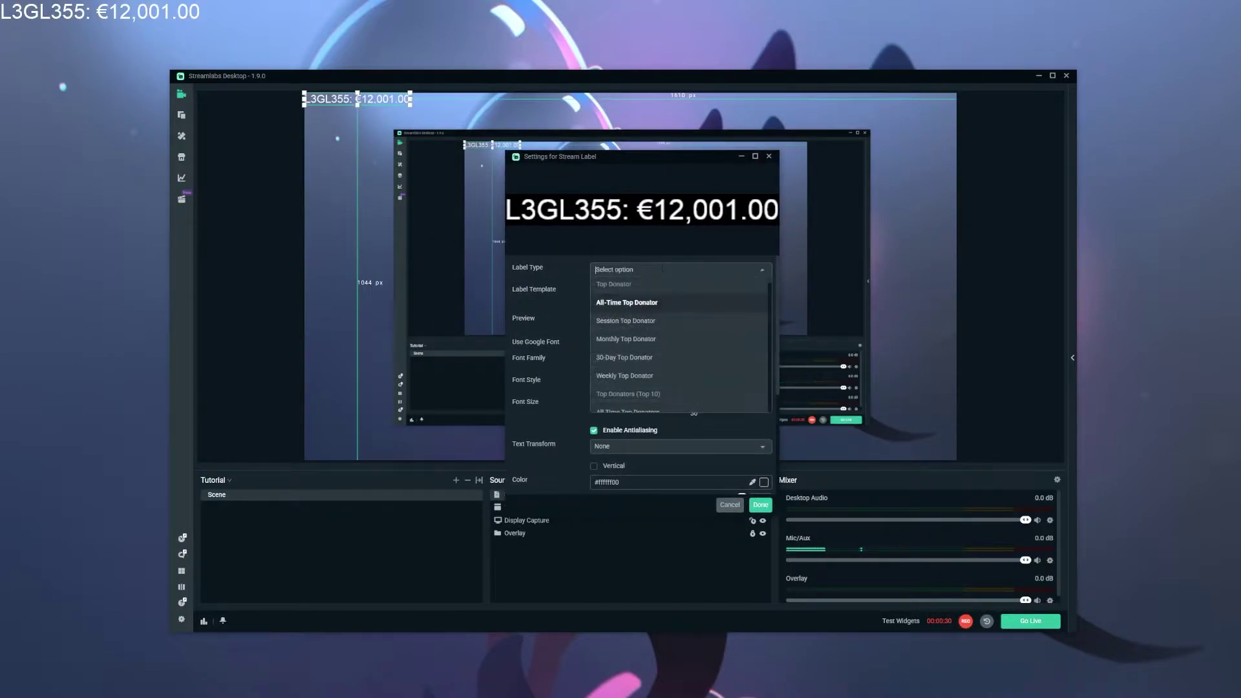
{"action": "scroll", "coordinate": [694, 333], "scroll_direction": "down", "scroll_amount": 2}
{"action": "scroll", "coordinate": [695, 325], "scroll_direction": "down", "scroll_amount": 2}
{"action": "scroll", "coordinate": [698, 325], "scroll_direction": "down", "scroll_amount": 2}
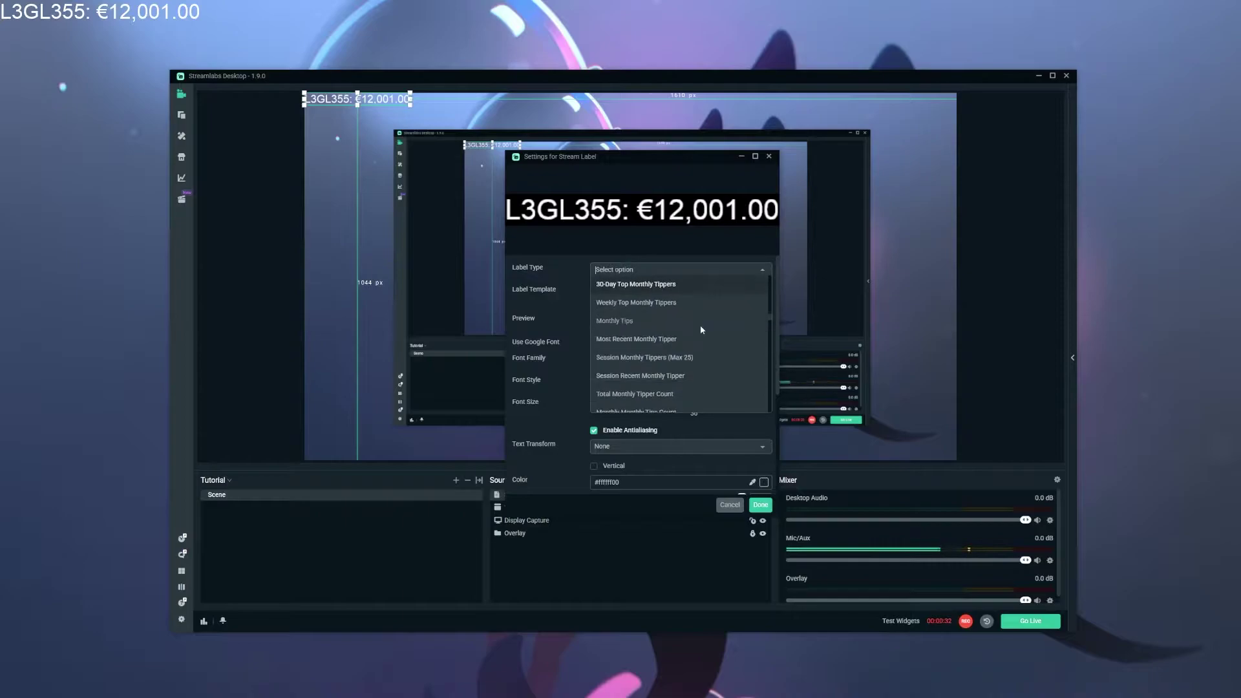
{"action": "scroll", "coordinate": [701, 324], "scroll_direction": "down", "scroll_amount": 2}
{"action": "scroll", "coordinate": [713, 332], "scroll_direction": "down", "scroll_amount": 2}
{"action": "scroll", "coordinate": [714, 331], "scroll_direction": "down", "scroll_amount": 2}
{"action": "scroll", "coordinate": [715, 330], "scroll_direction": "down", "scroll_amount": 2}
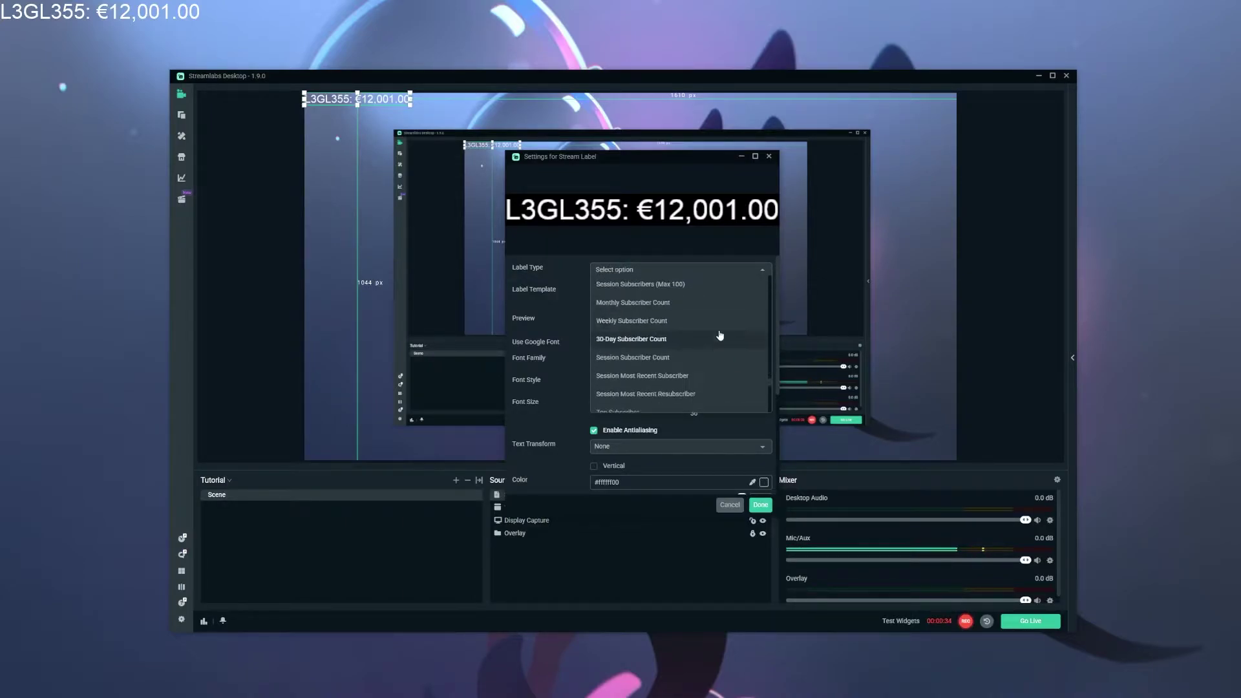
{"action": "scroll", "coordinate": [727, 347], "scroll_direction": "down", "scroll_amount": 1}
{"action": "scroll", "coordinate": [727, 347], "scroll_direction": "up", "scroll_amount": 1}
{"action": "scroll", "coordinate": [709, 327], "scroll_direction": "up", "scroll_amount": 2}
{"action": "scroll", "coordinate": [673, 285], "scroll_direction": "up", "scroll_amount": 2}
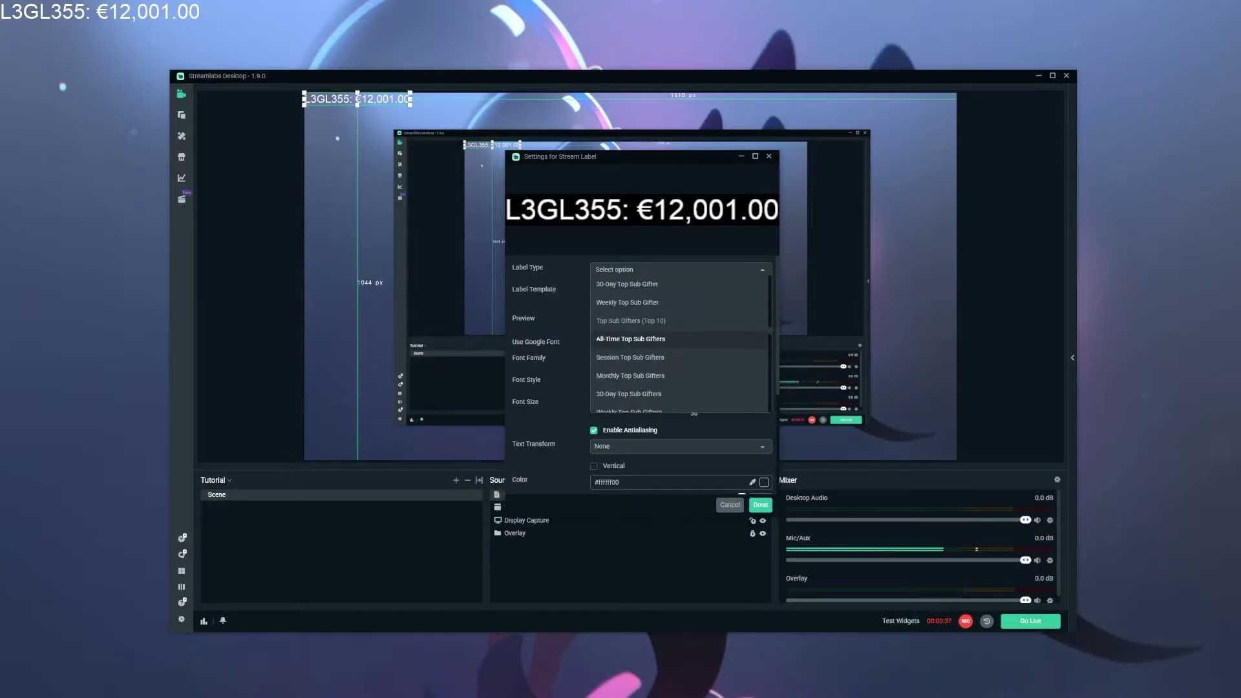
{"action": "type", "text": "Recen"}
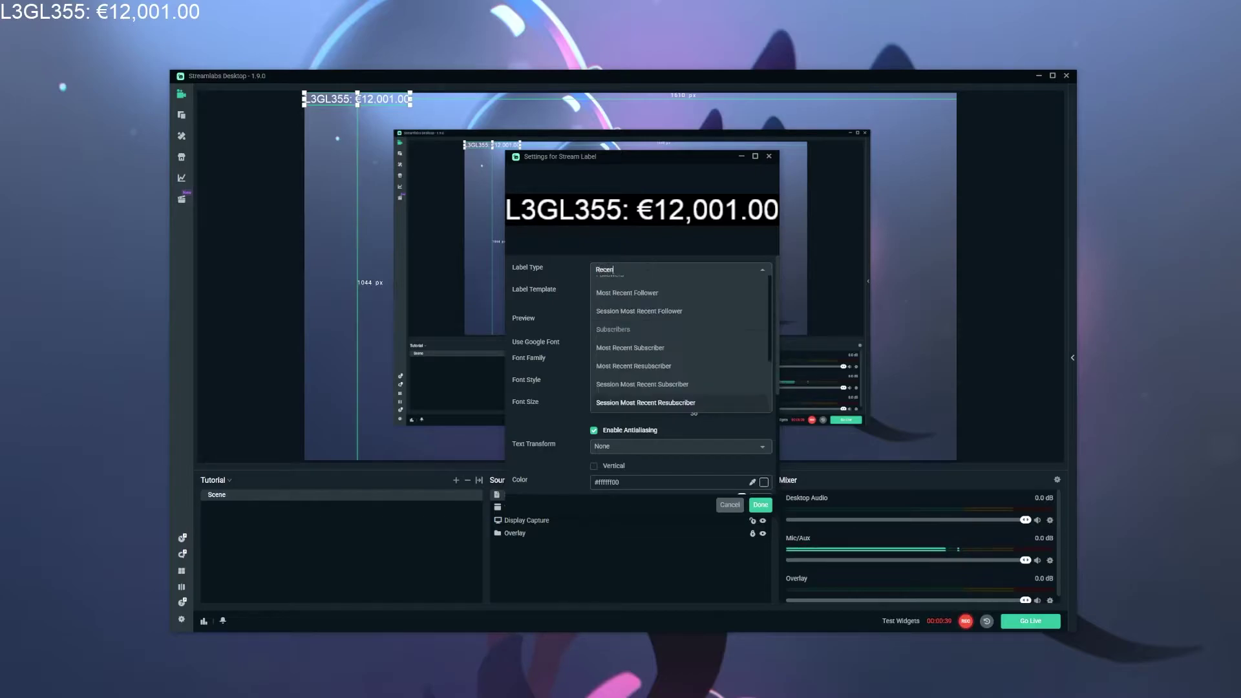
{"action": "type", "text": "t Follower"}
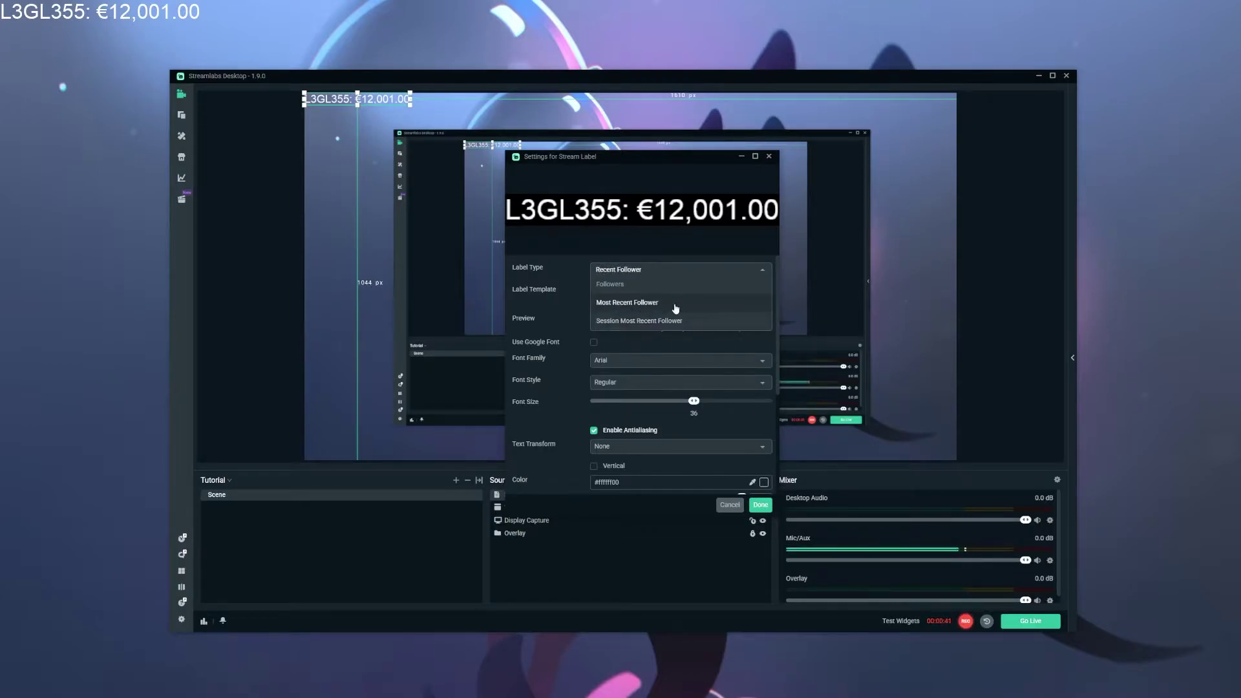
{"action": "left_click", "coordinate": [676, 309]}
{"action": "scroll", "coordinate": [677, 350], "scroll_direction": "down", "scroll_amount": 3}
{"action": "scroll", "coordinate": [677, 359], "scroll_direction": "down", "scroll_amount": 1}
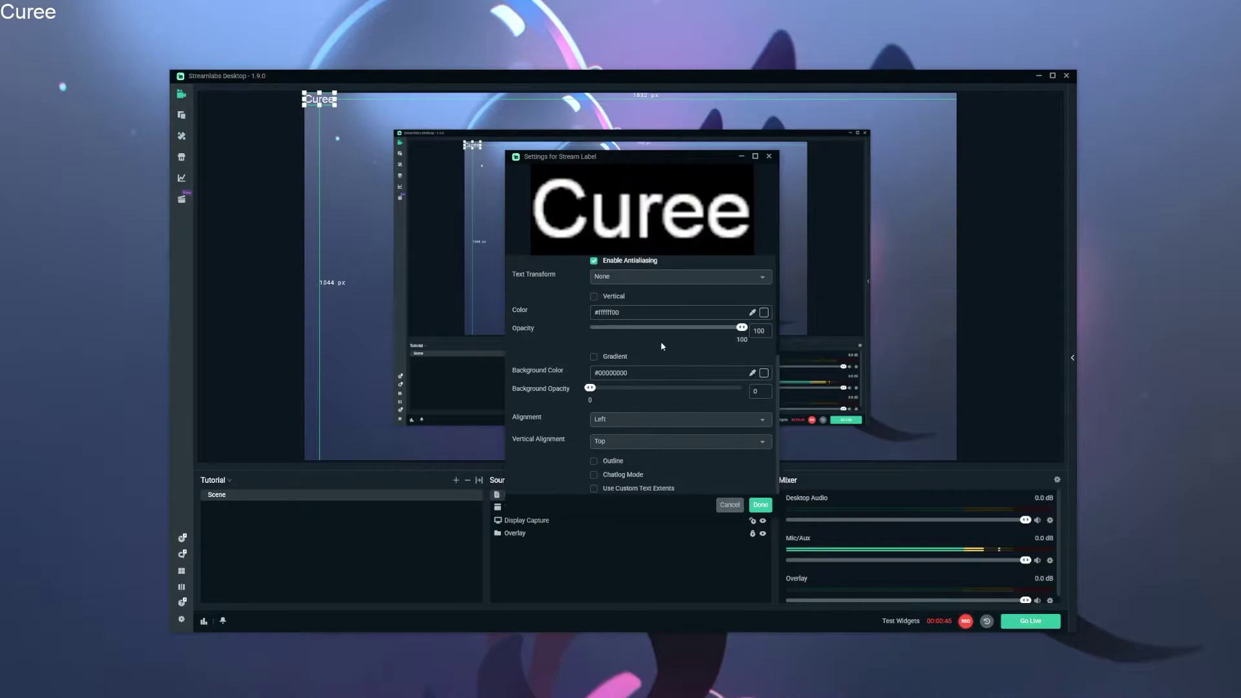
{"action": "scroll", "coordinate": [678, 376], "scroll_direction": "up", "scroll_amount": 3}
{"action": "scroll", "coordinate": [677, 376], "scroll_direction": "up", "scroll_amount": 1}
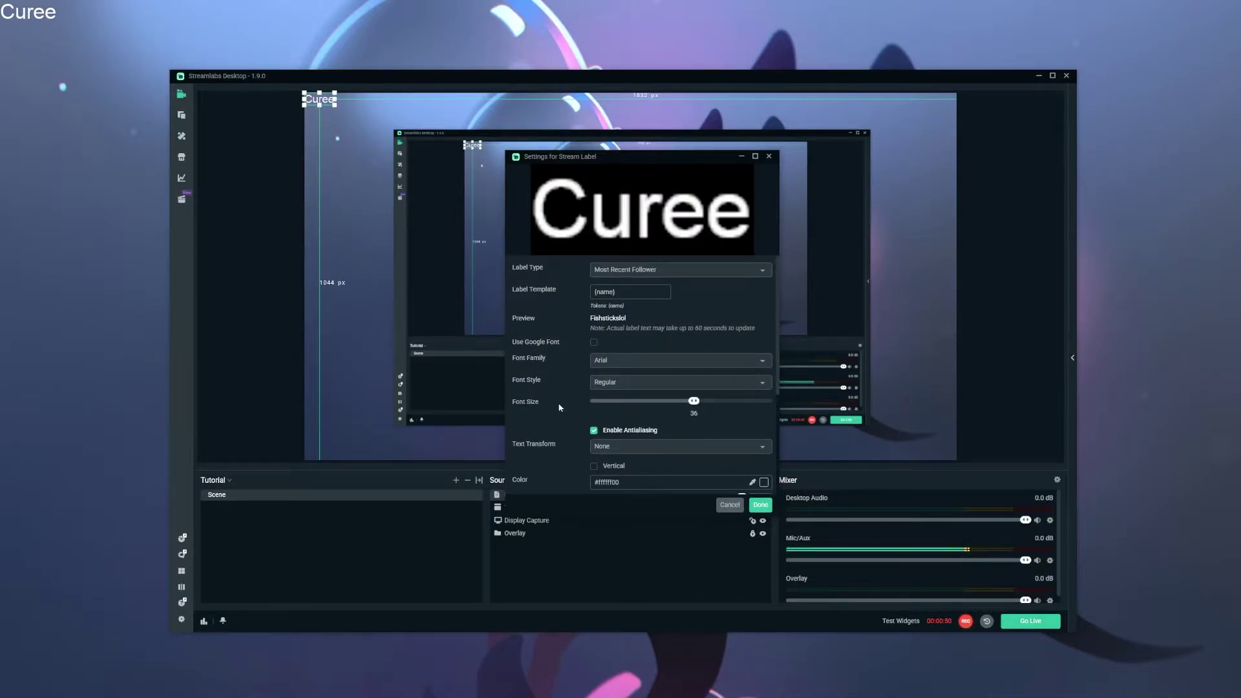
{"action": "scroll", "coordinate": [559, 407], "scroll_direction": "down", "scroll_amount": 2}
{"action": "scroll", "coordinate": [562, 378], "scroll_direction": "up", "scroll_amount": 2}
- Set the label font to Nunito ExtraBold and check the white text colour's hex value
{"action": "left_click", "coordinate": [640, 360]}
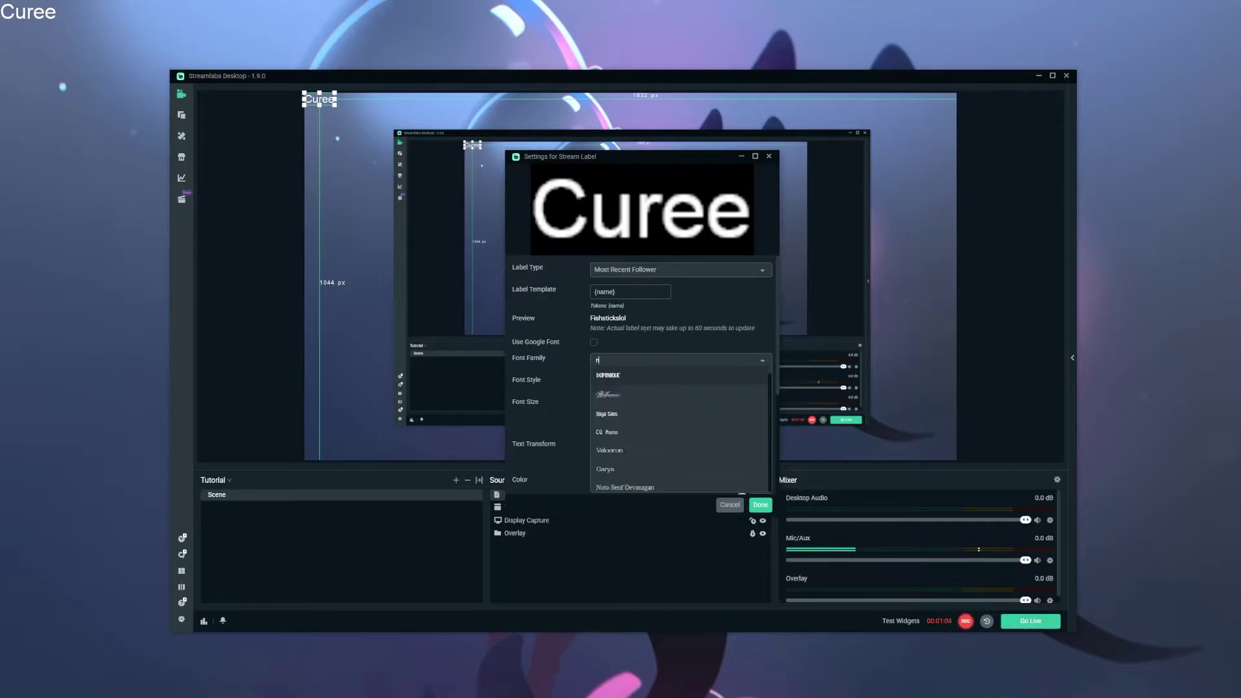
{"action": "type", "text": "nuni"}
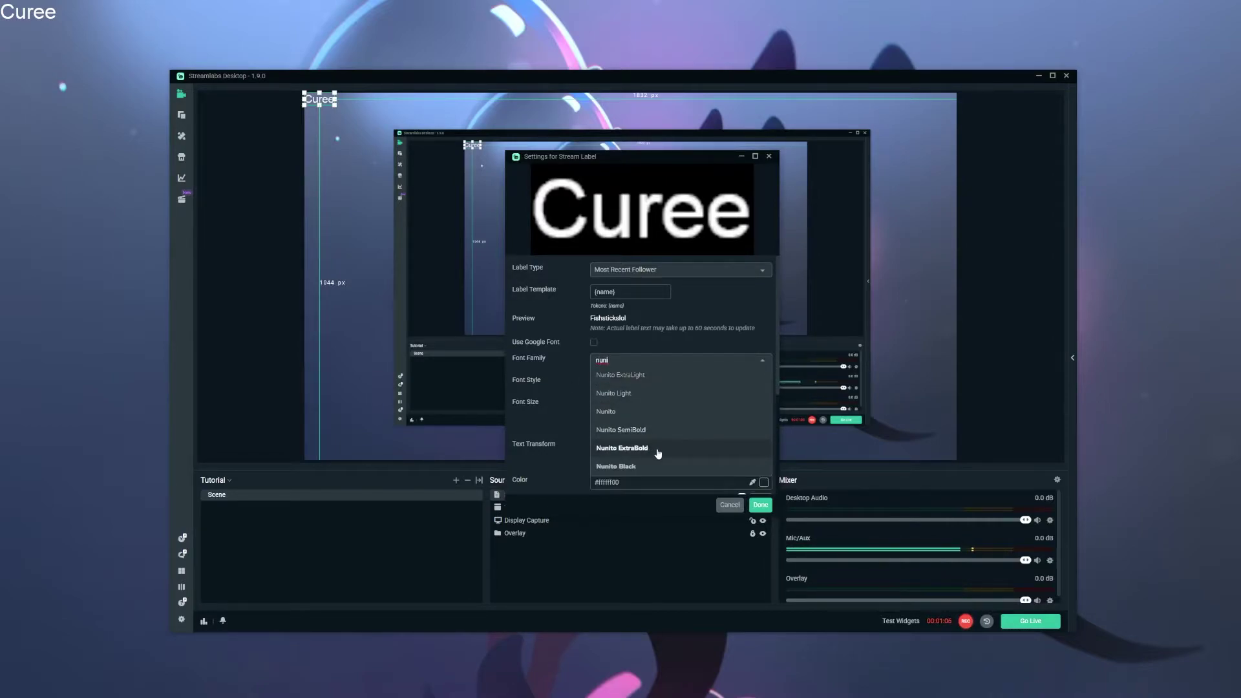
{"action": "left_click", "coordinate": [647, 449]}
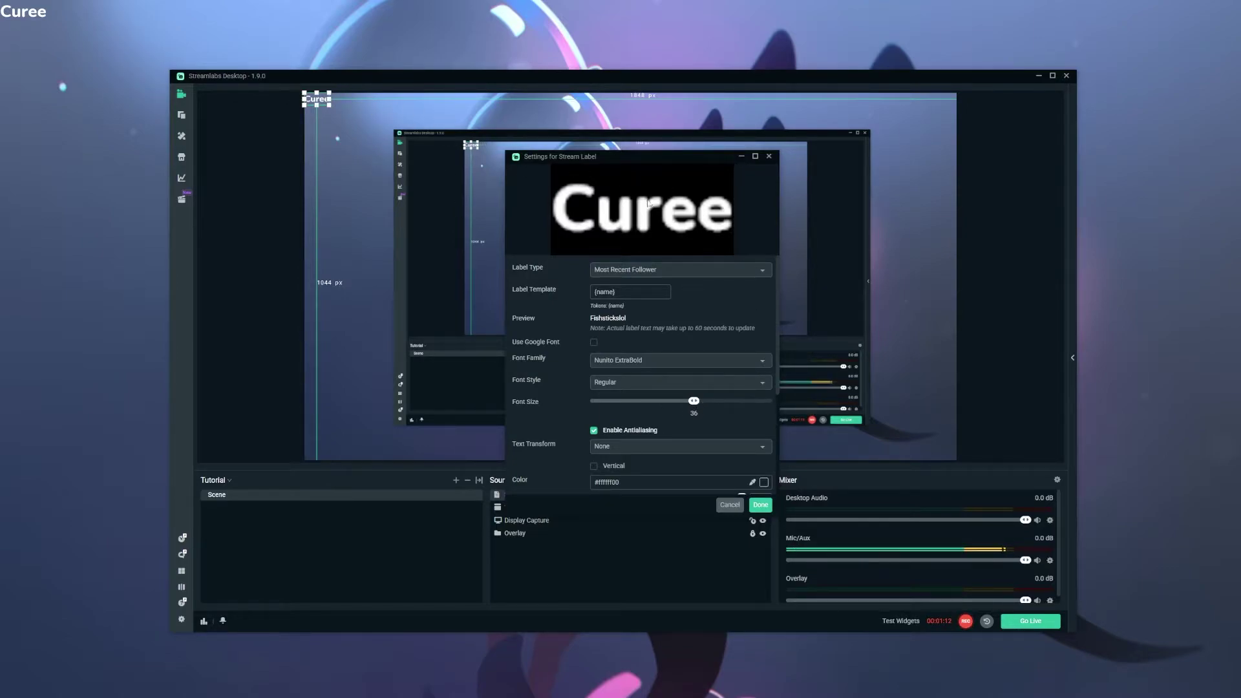
{"action": "scroll", "coordinate": [517, 431], "scroll_direction": "down", "scroll_amount": 1}
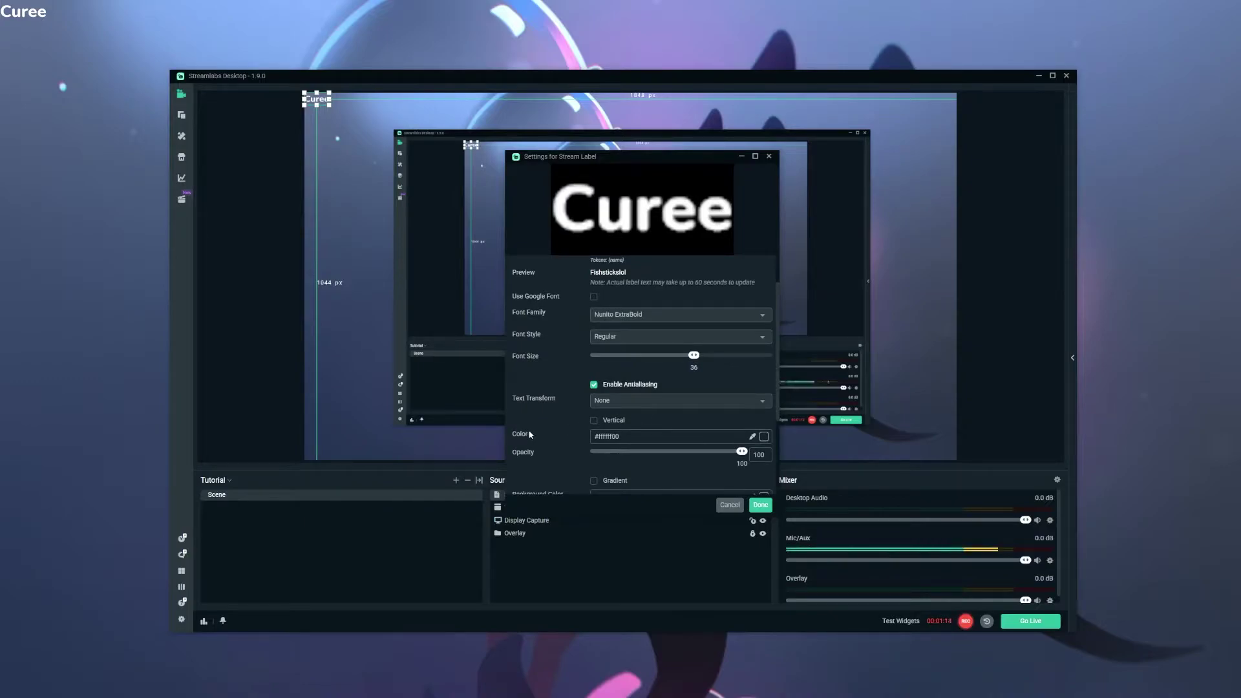
{"action": "left_click", "coordinate": [623, 437]}
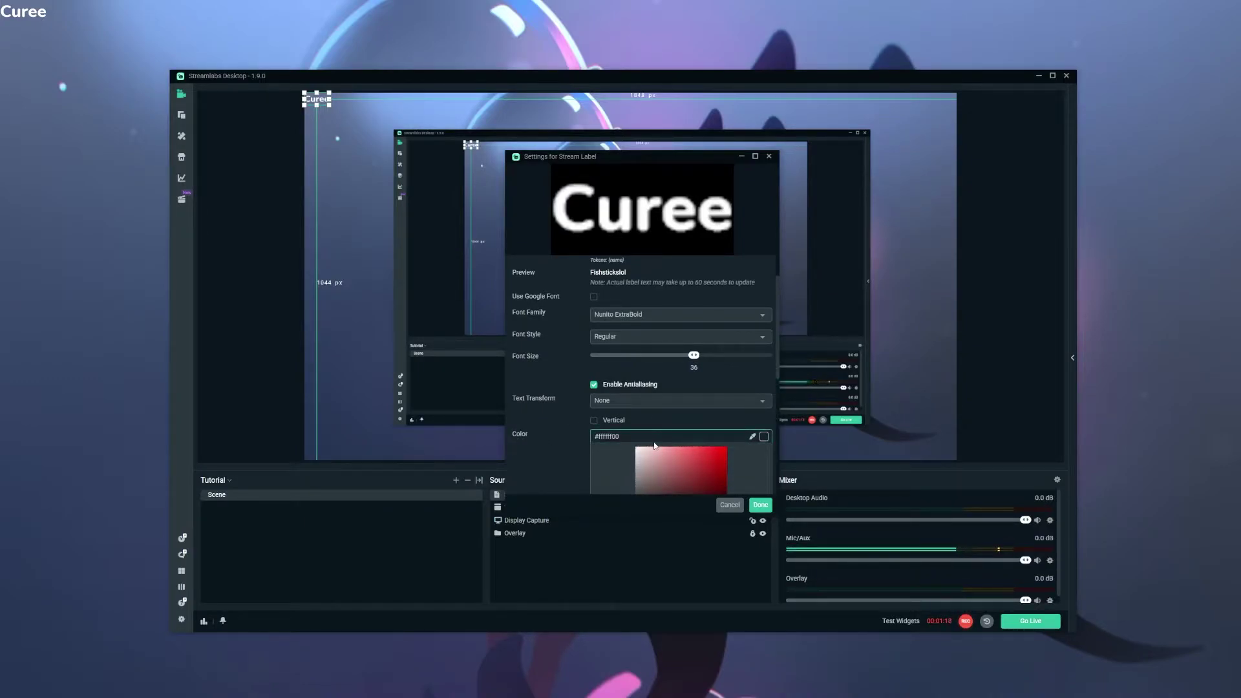
{"action": "scroll", "coordinate": [661, 443], "scroll_direction": "down", "scroll_amount": 2}
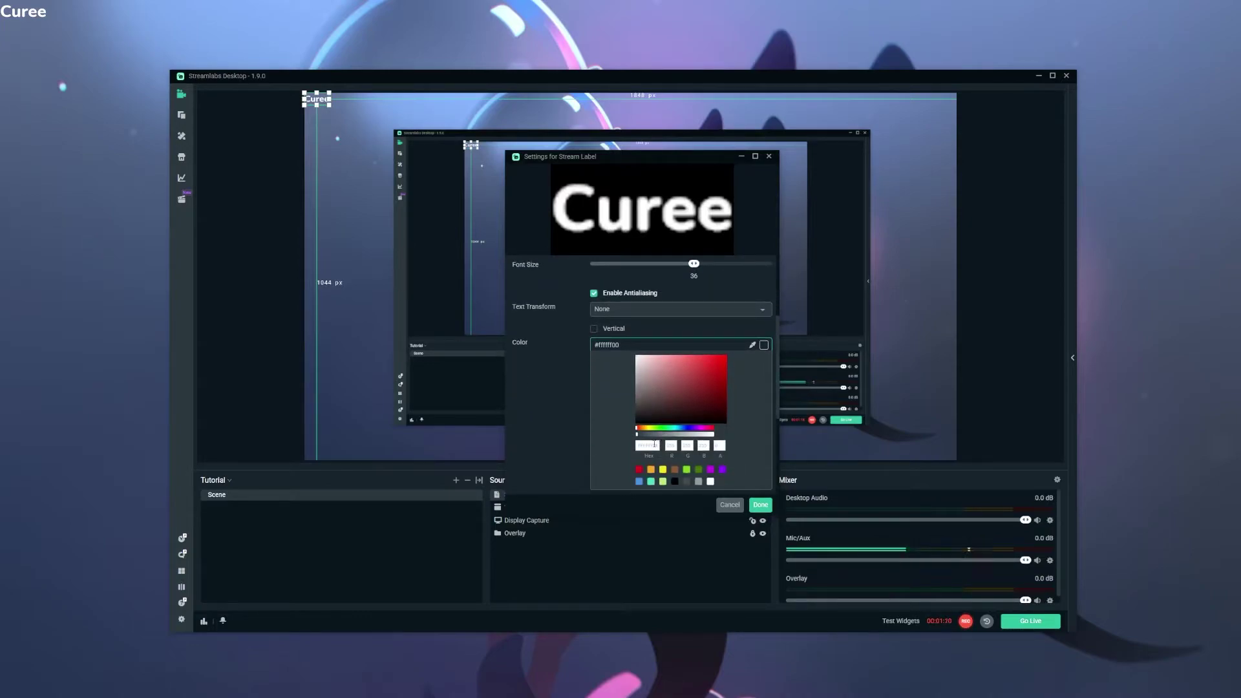
{"action": "left_click", "coordinate": [647, 445]}
{"action": "scroll", "coordinate": [591, 428], "scroll_direction": "up", "scroll_amount": 2}
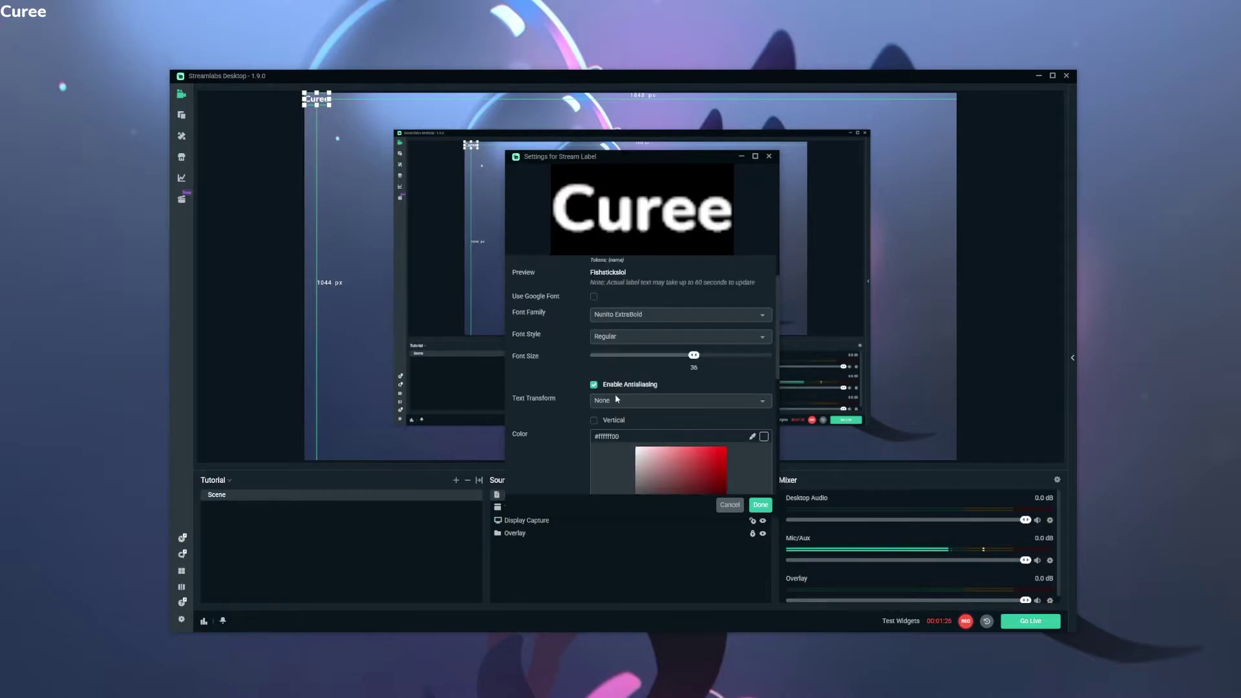
{"action": "scroll", "coordinate": [615, 394], "scroll_direction": "down", "scroll_amount": 4}
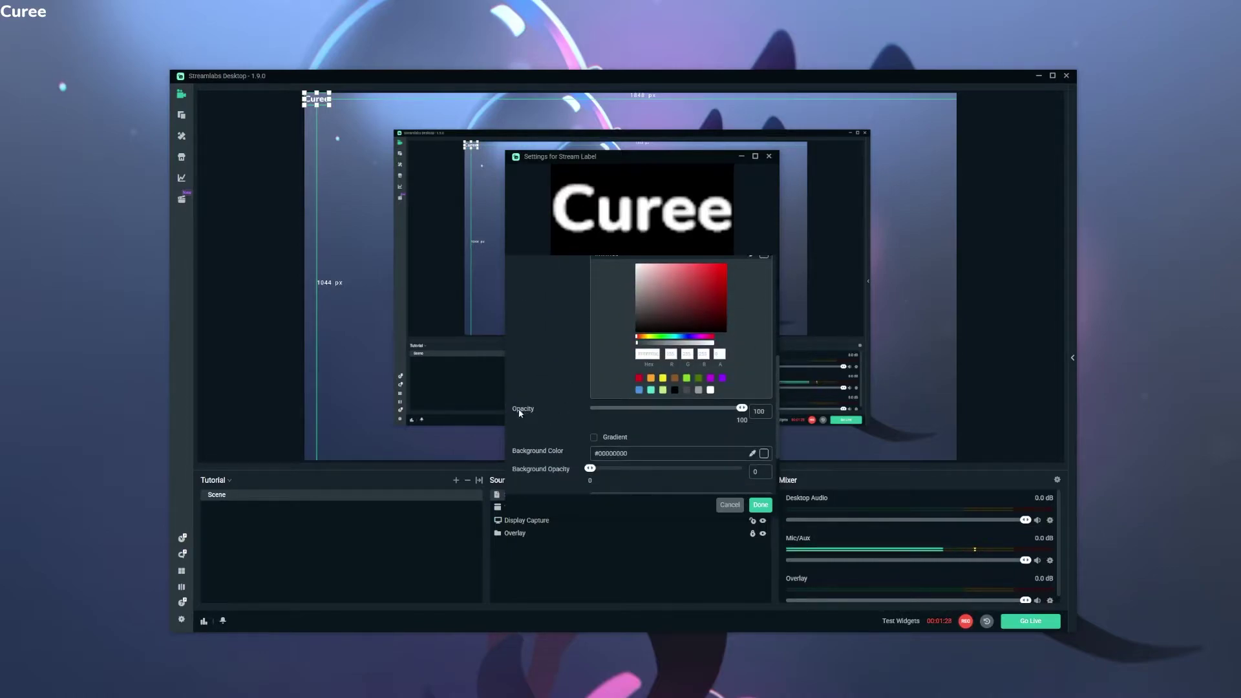
{"action": "scroll", "coordinate": [661, 419], "scroll_direction": "down", "scroll_amount": 2}
{"action": "scroll", "coordinate": [618, 415], "scroll_direction": "down", "scroll_amount": 2}
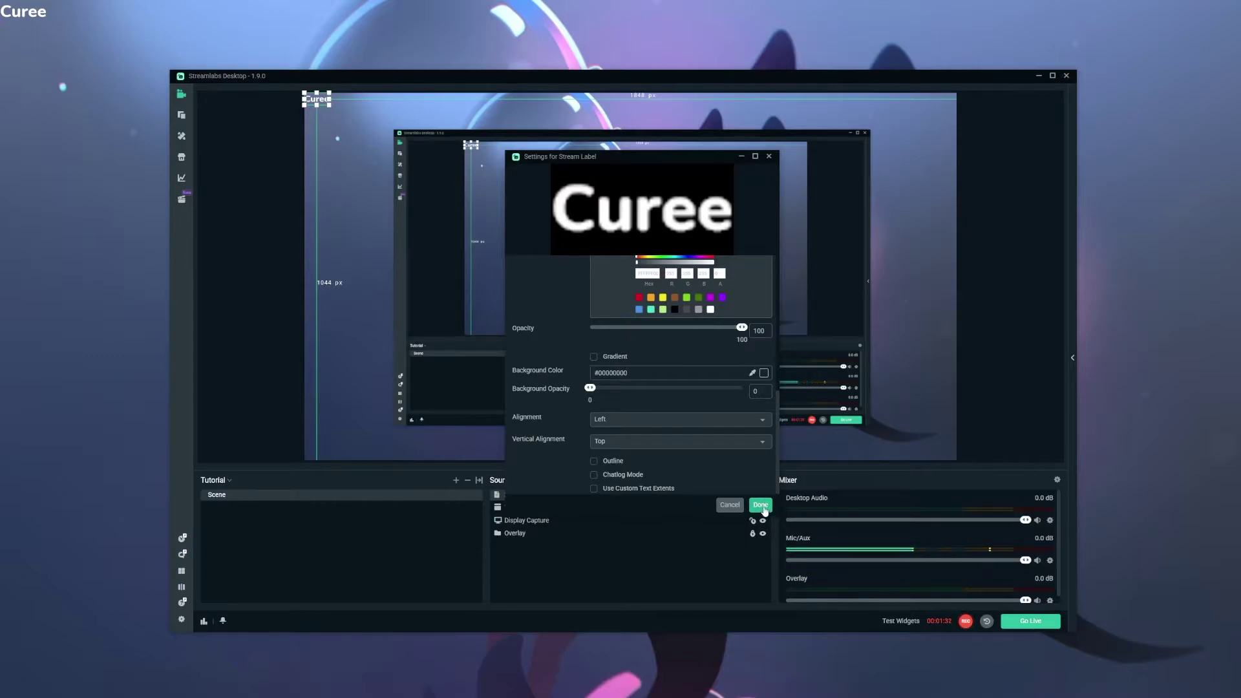
- Finish the Stream Label settings with Done
{"action": "left_click", "coordinate": [760, 505]}
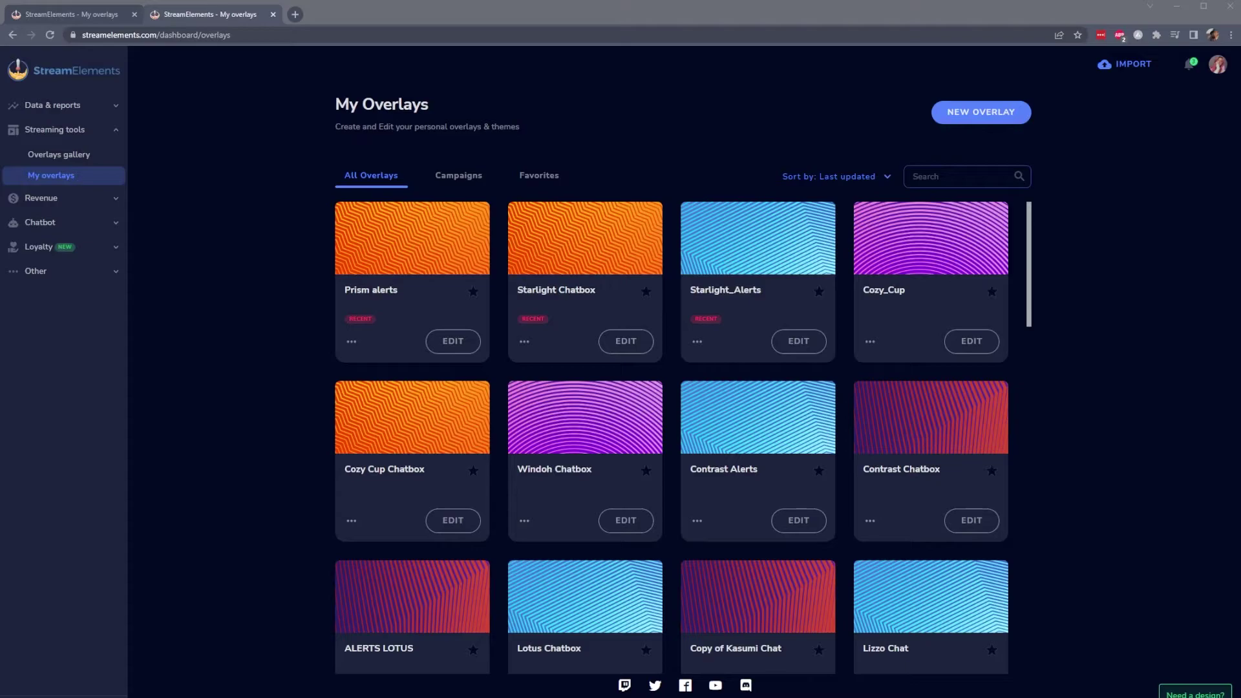
- Create a new StreamElements overlay, keeping the default 1080p resolution
{"action": "left_click", "coordinate": [192, 34]}
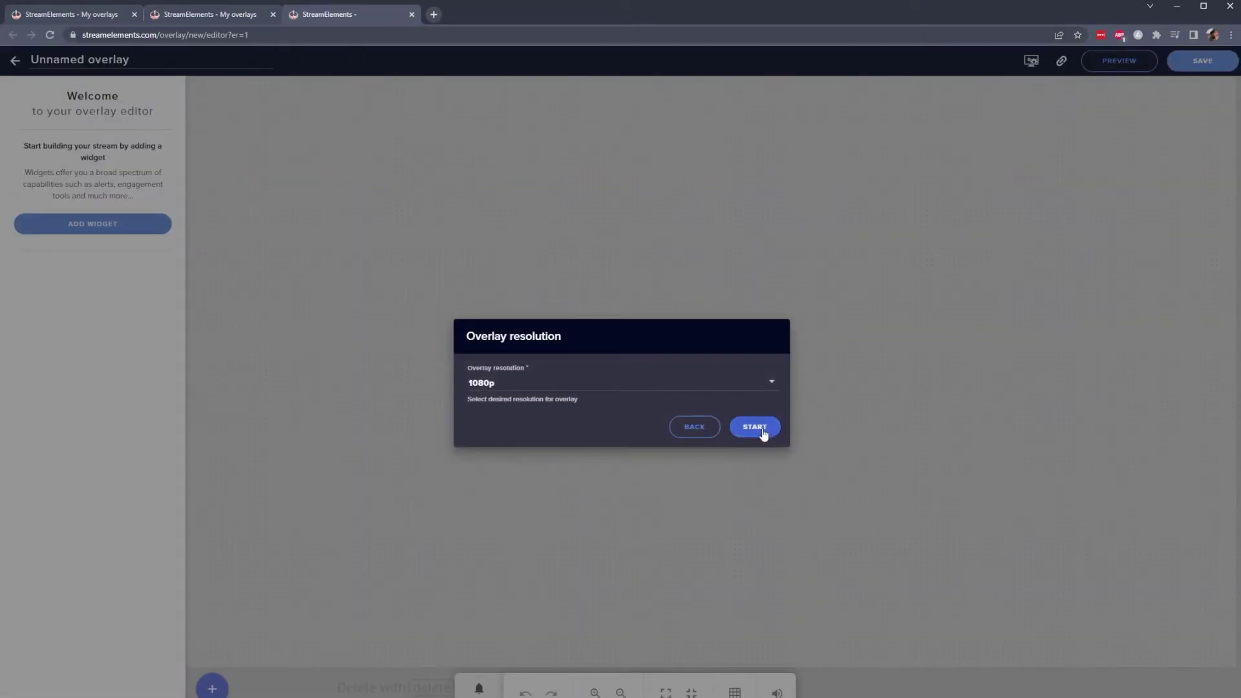
{"action": "left_click", "coordinate": [762, 430]}
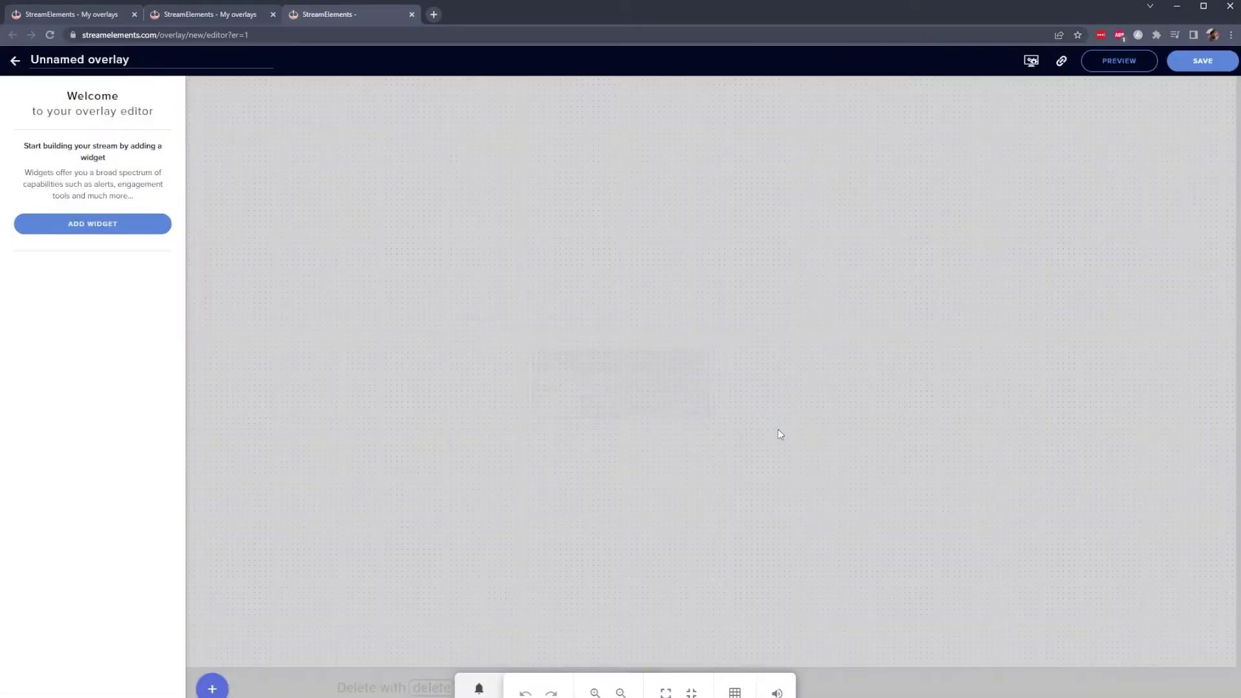
- Add a Latest Follower label widget and remove 'Latest Follower: ' so only {name} remains
{"action": "left_click", "coordinate": [108, 226]}
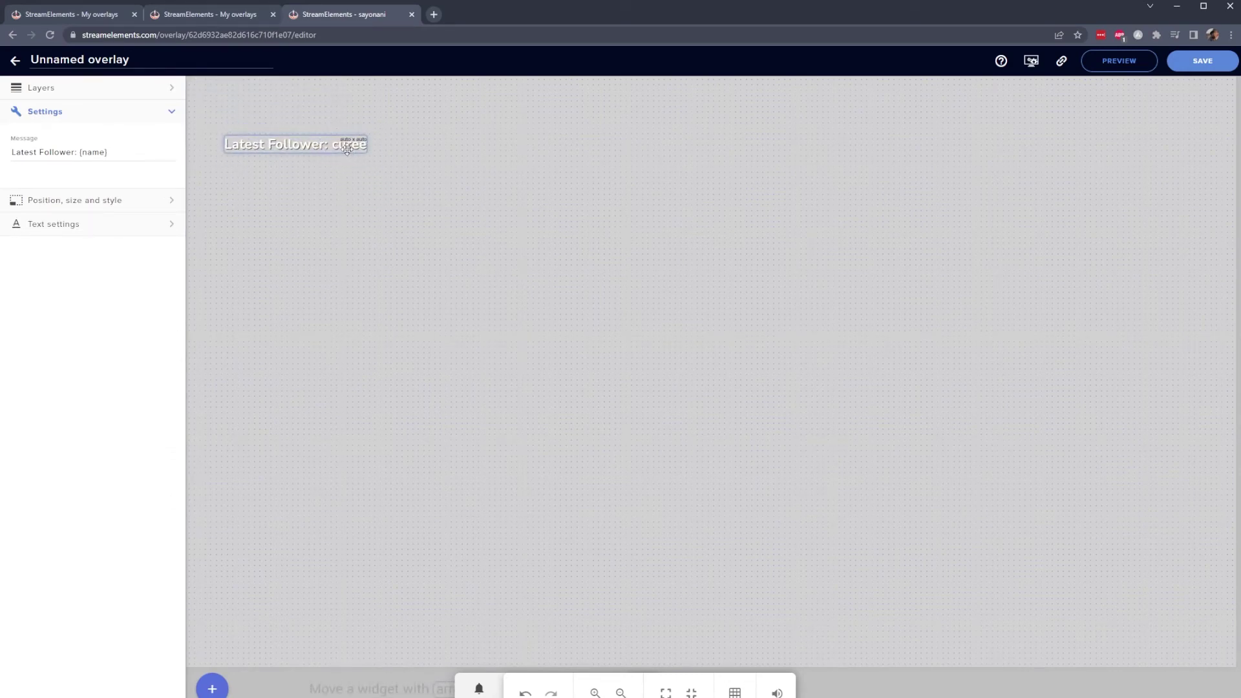
{"action": "left_click_drag", "start_coordinate": [78, 153], "coordinate": [11, 154]}
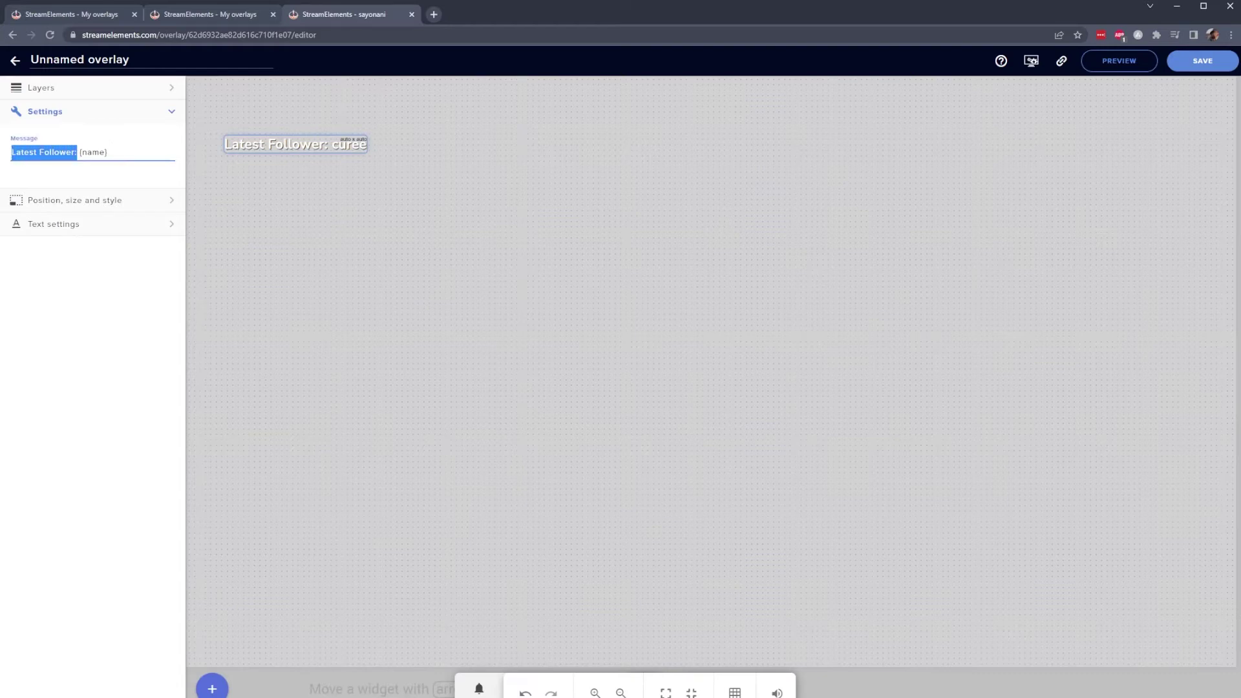
{"action": "key", "text": "BackSpace"}
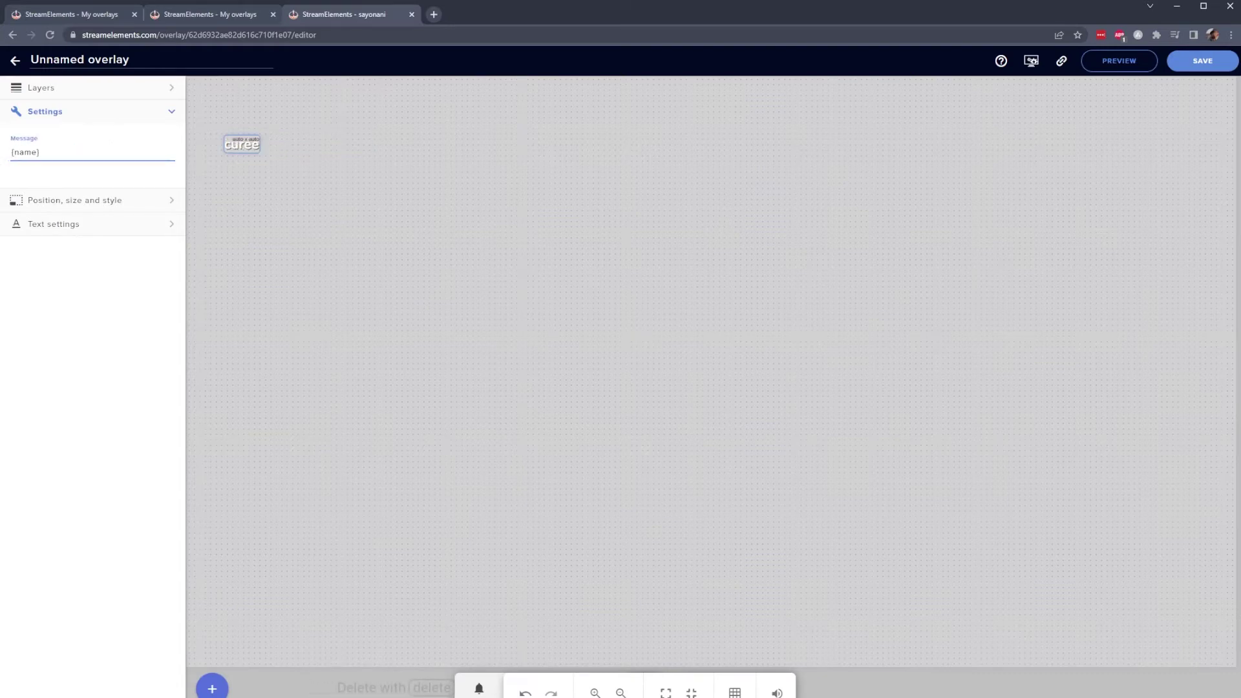
{"action": "key", "text": "ctrl+a"}
{"action": "left_click", "coordinate": [171, 226]}
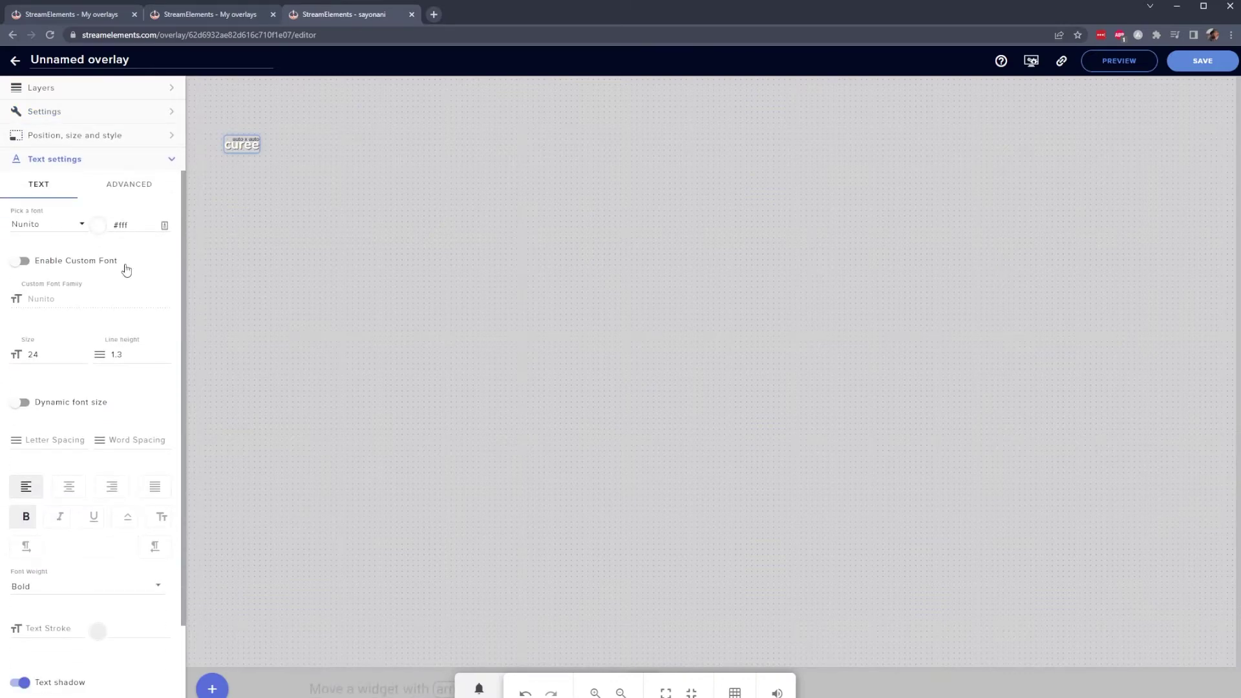
{"action": "scroll", "coordinate": [125, 270], "scroll_direction": "down", "scroll_amount": 2}
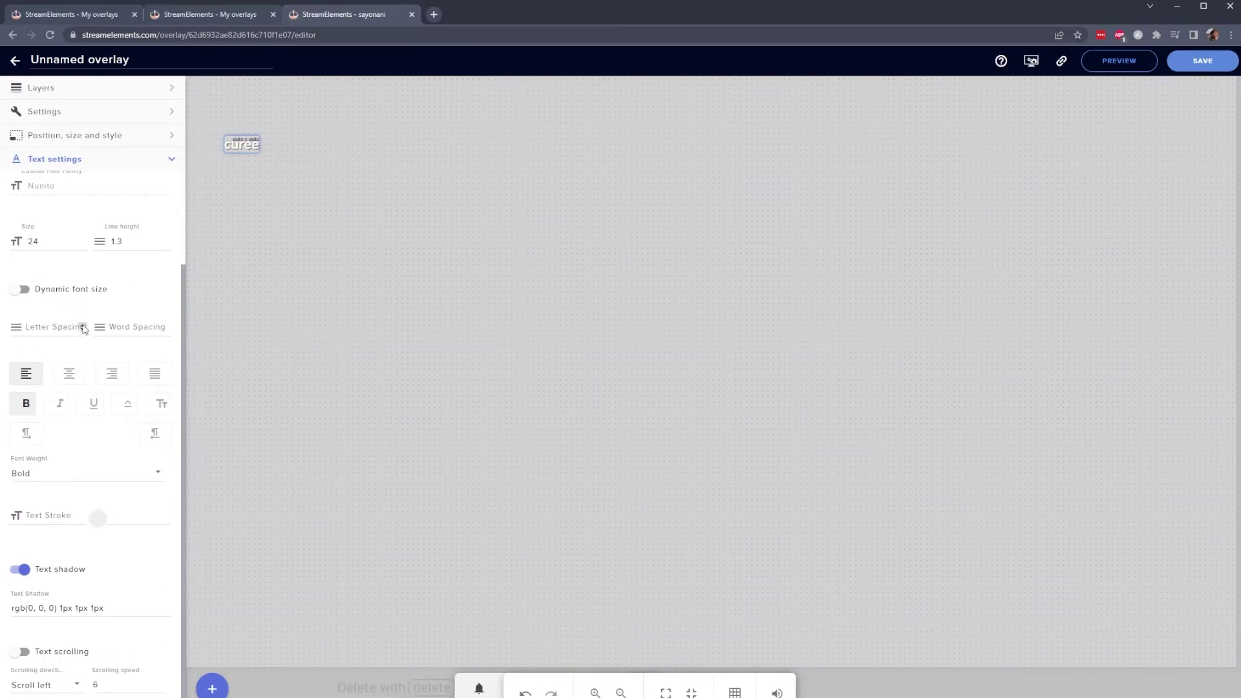
- Make the follower label text uppercase and a pale, near-white colour
{"action": "left_click", "coordinate": [126, 407]}
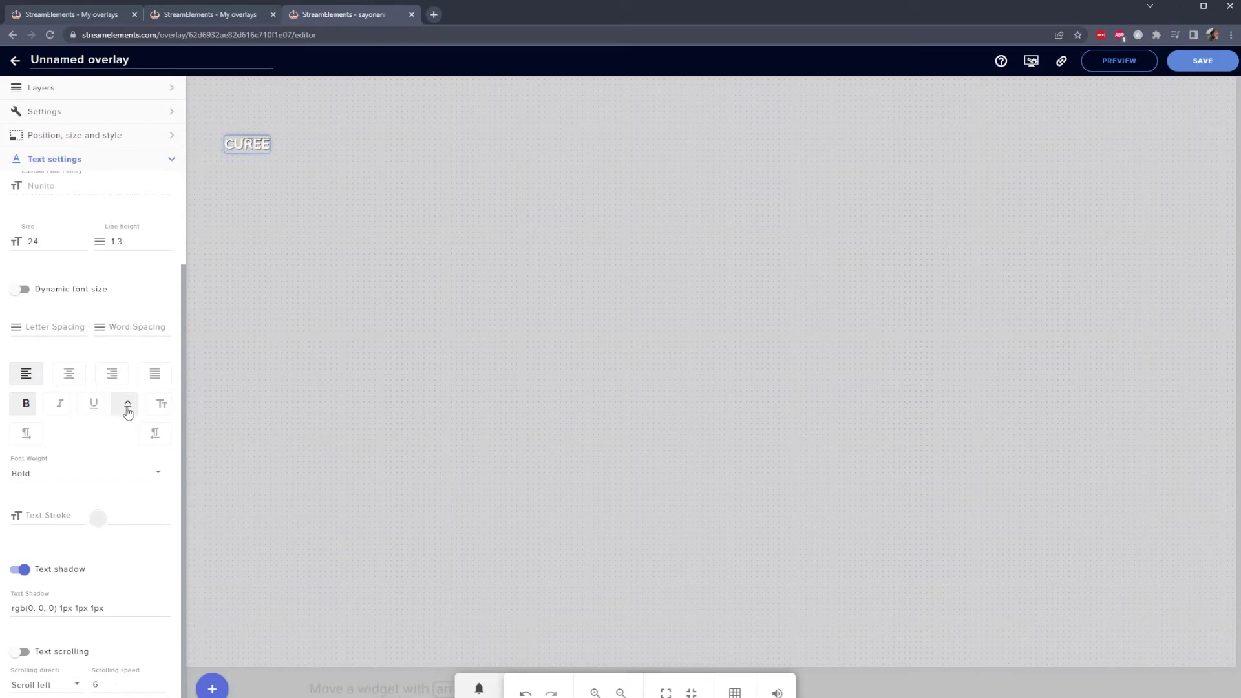
{"action": "scroll", "coordinate": [130, 220], "scroll_direction": "up", "scroll_amount": 2}
{"action": "left_click", "coordinate": [128, 225]}
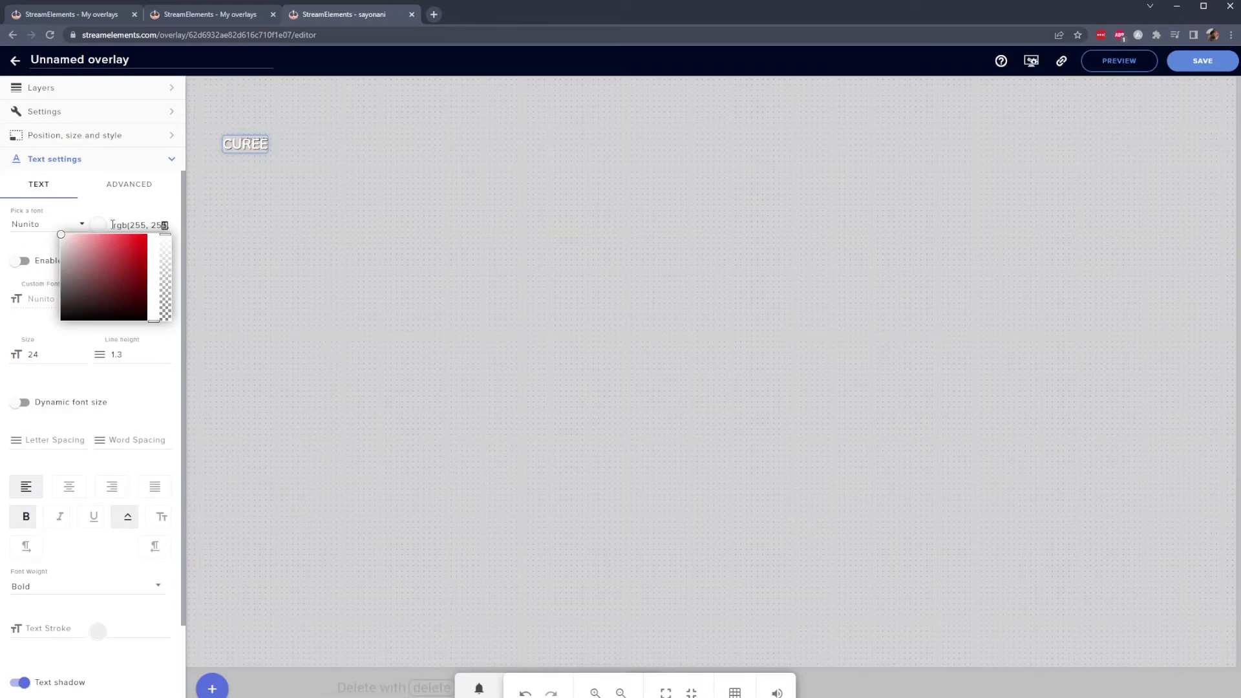
{"action": "left_click", "coordinate": [108, 249]}
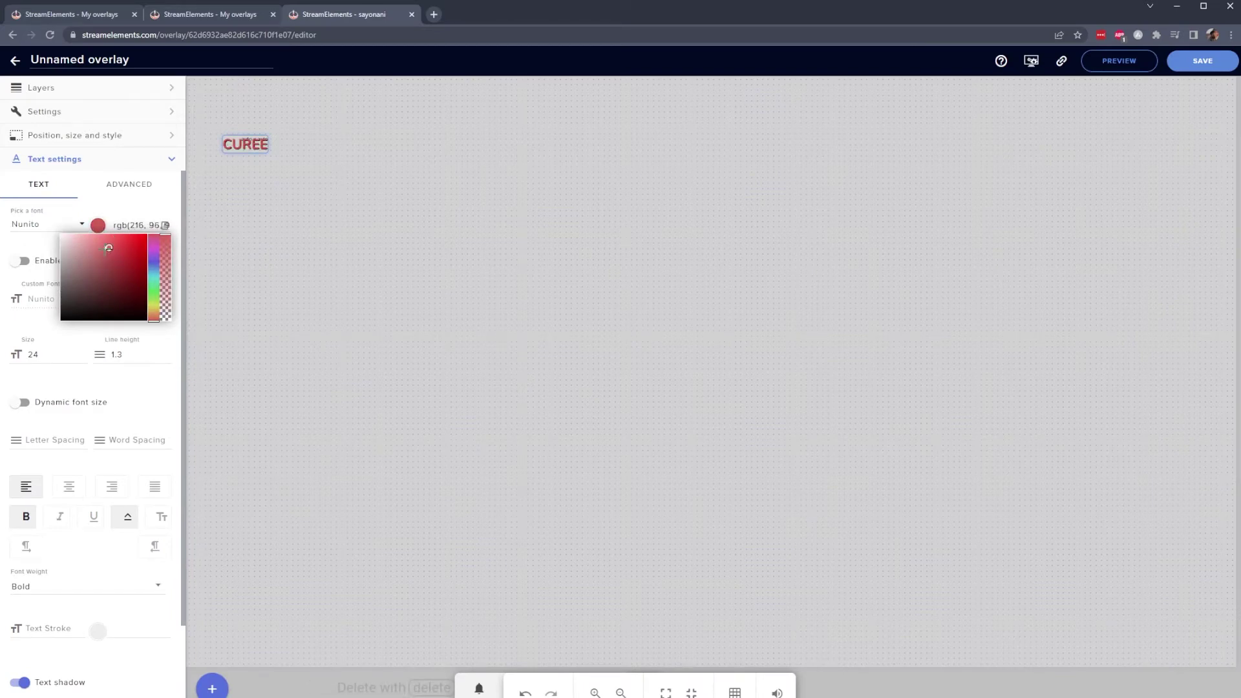
{"action": "left_click_drag", "start_coordinate": [108, 248], "coordinate": [63, 236]}
{"action": "left_click", "coordinate": [53, 339]}
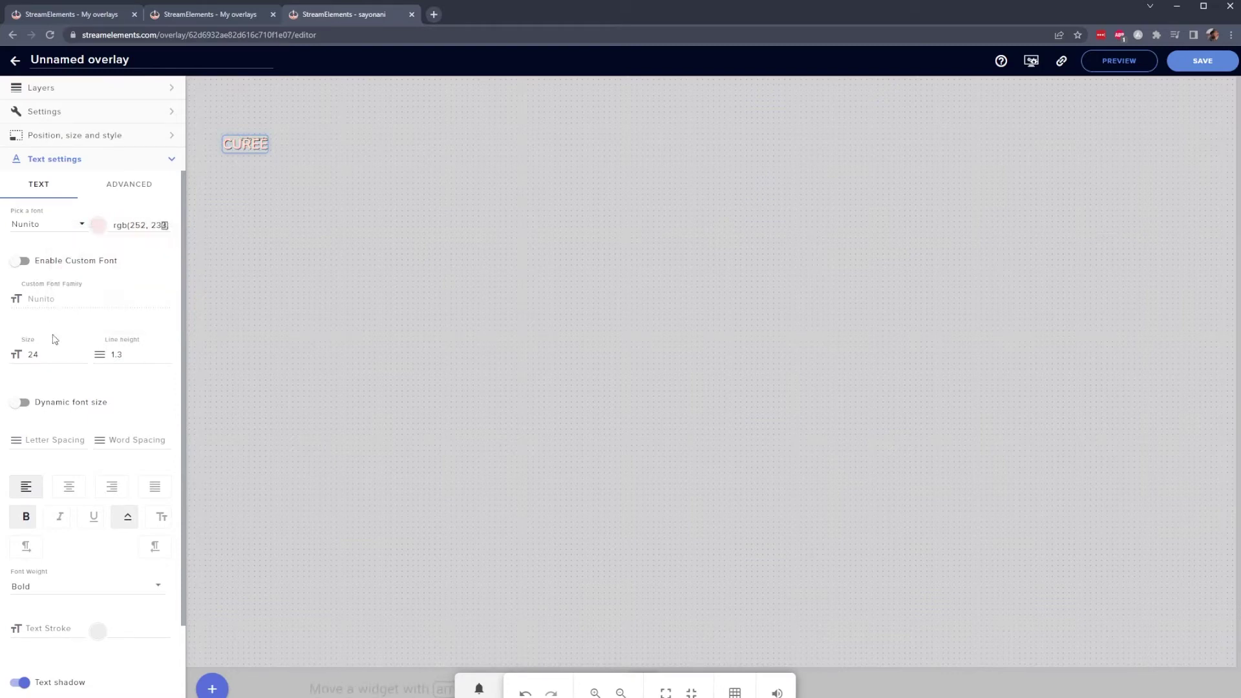
- Set font size 23 and line height 1.4, and turn off the text shadow
{"action": "left_click", "coordinate": [84, 357]}
{"action": "left_click", "coordinate": [166, 351]}
{"action": "scroll", "coordinate": [41, 409], "scroll_direction": "down", "scroll_amount": 2}
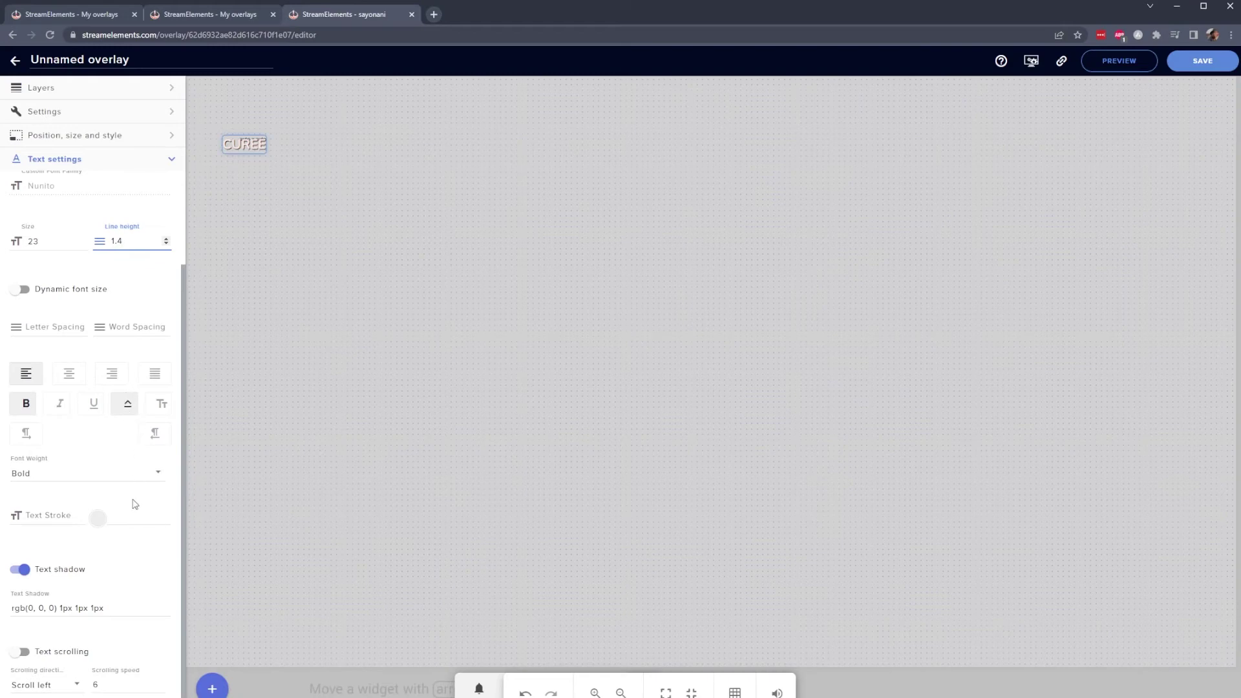
{"action": "left_click", "coordinate": [21, 570]}
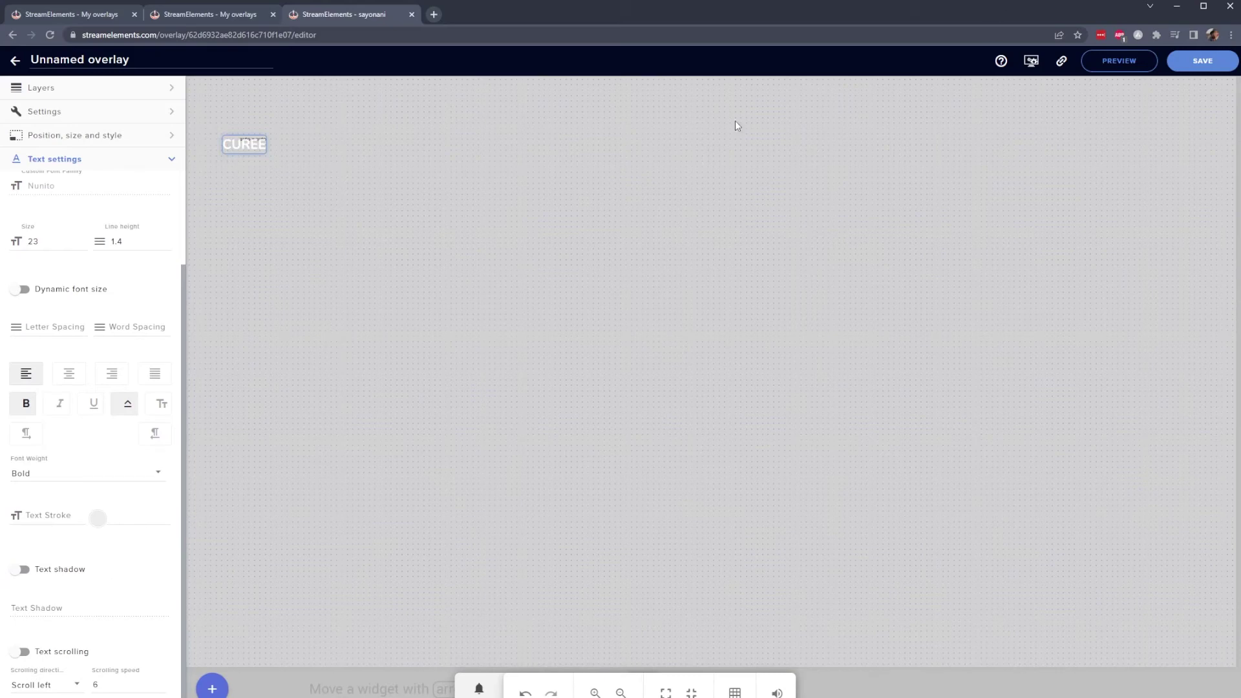
- Save the StreamElements overlay with the overlay name 'Follower'
{"action": "left_click", "coordinate": [1216, 64]}
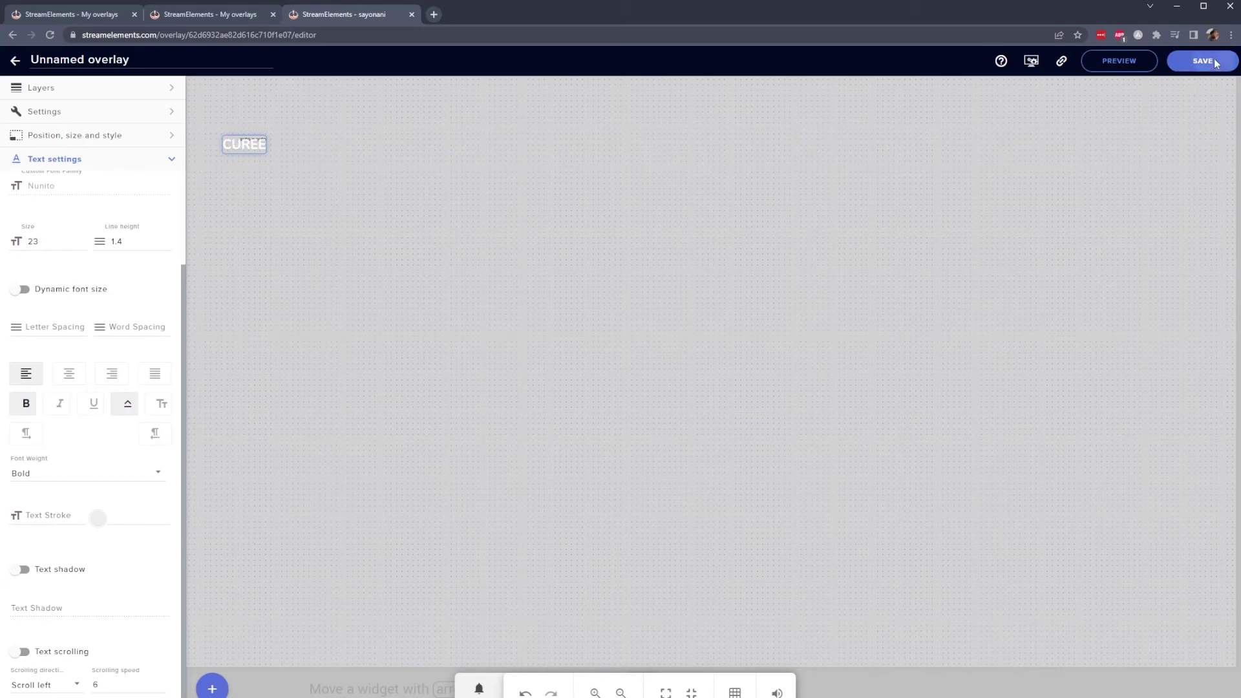
{"action": "left_click", "coordinate": [587, 377]}
{"action": "type", "text": "Foll"}
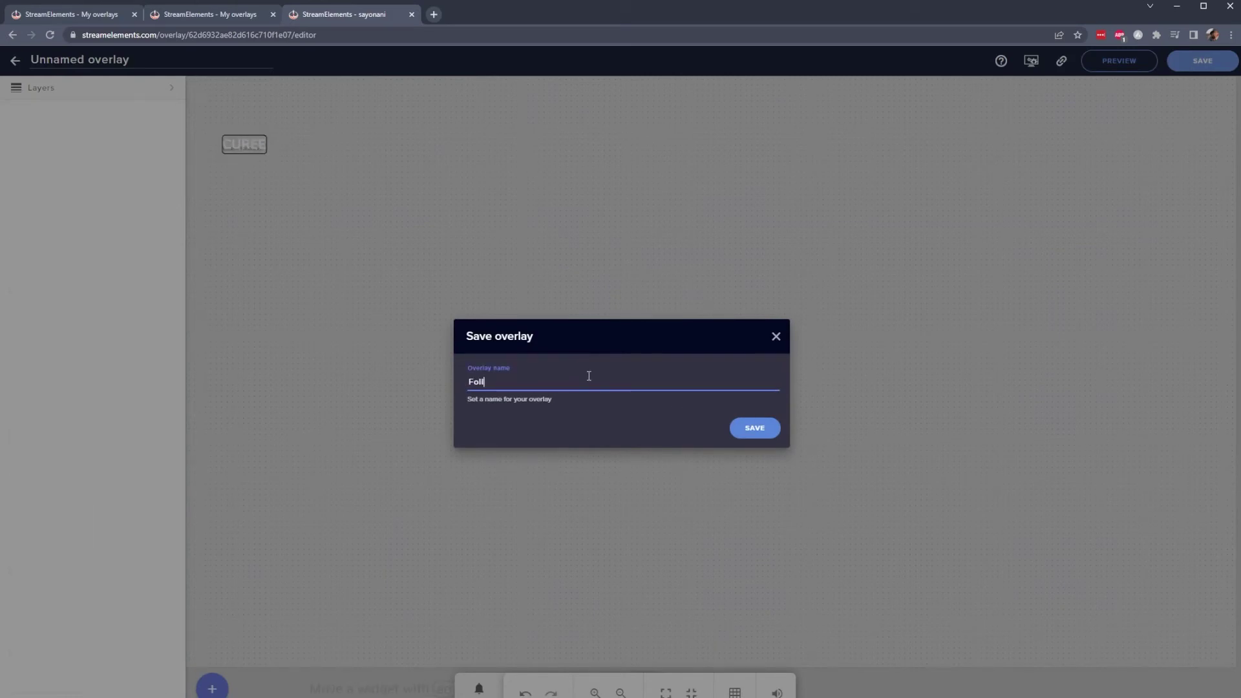
{"action": "type", "text": "ower"}
{"action": "left_click", "coordinate": [779, 428]}
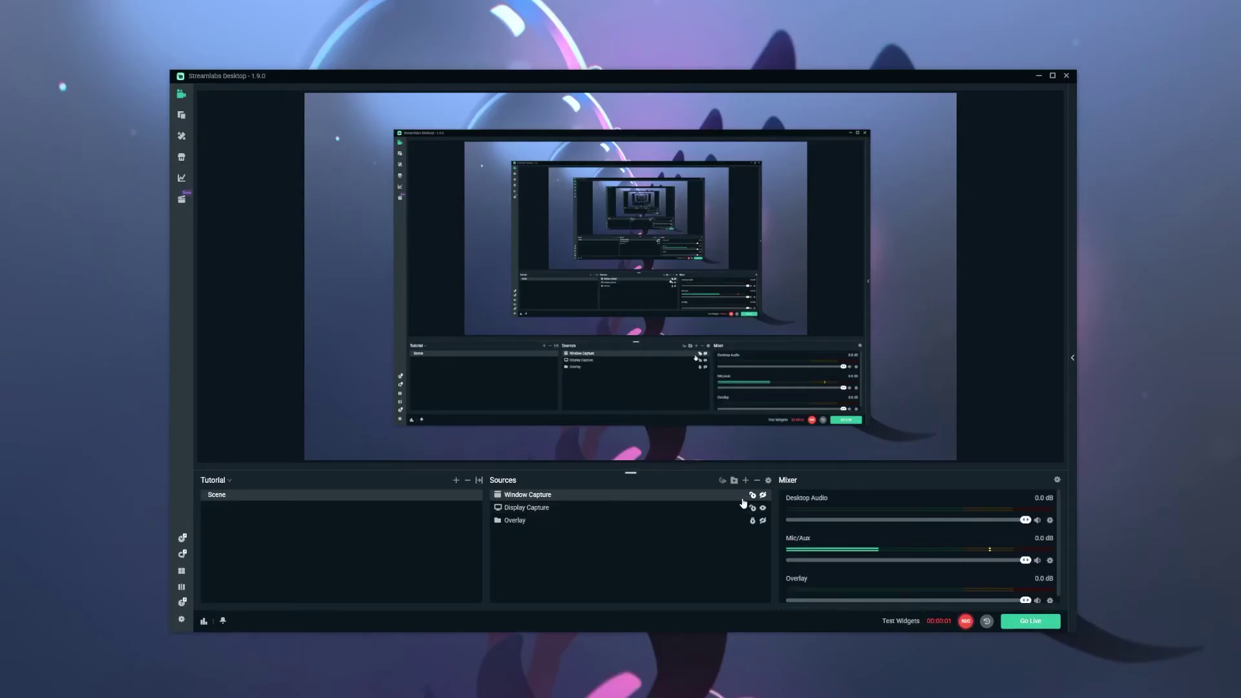
- Add a 'Follower' browser source and replace its URL with the StreamElements overlay link
{"action": "left_click", "coordinate": [746, 482]}
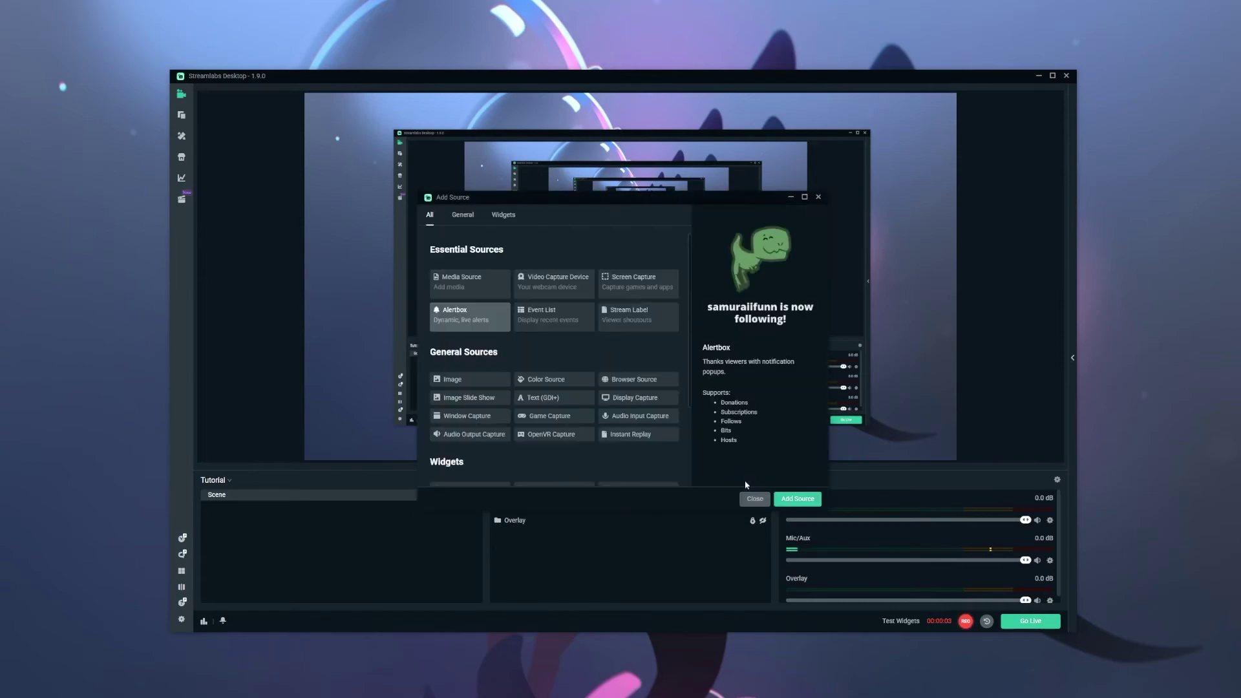
{"action": "left_click", "coordinate": [638, 379]}
{"action": "left_click", "coordinate": [797, 498]}
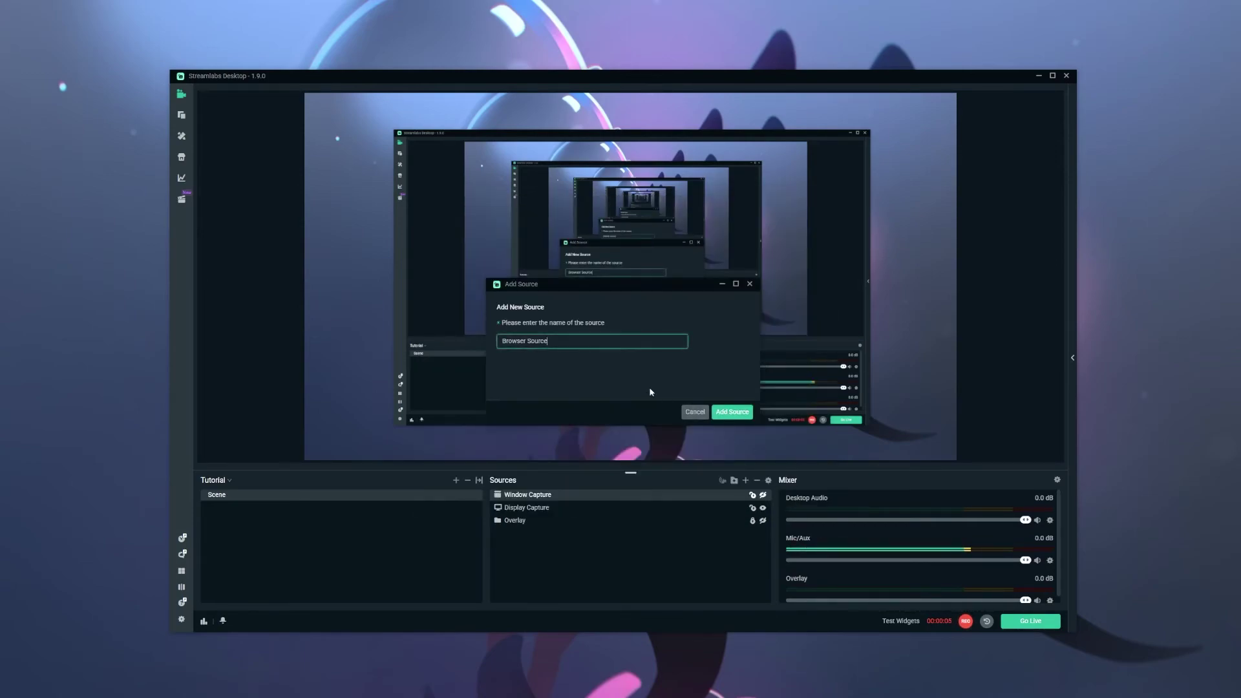
{"action": "type", "text": "Follo"}
{"action": "type", "text": "wer"}
{"action": "left_click", "coordinate": [733, 412]}
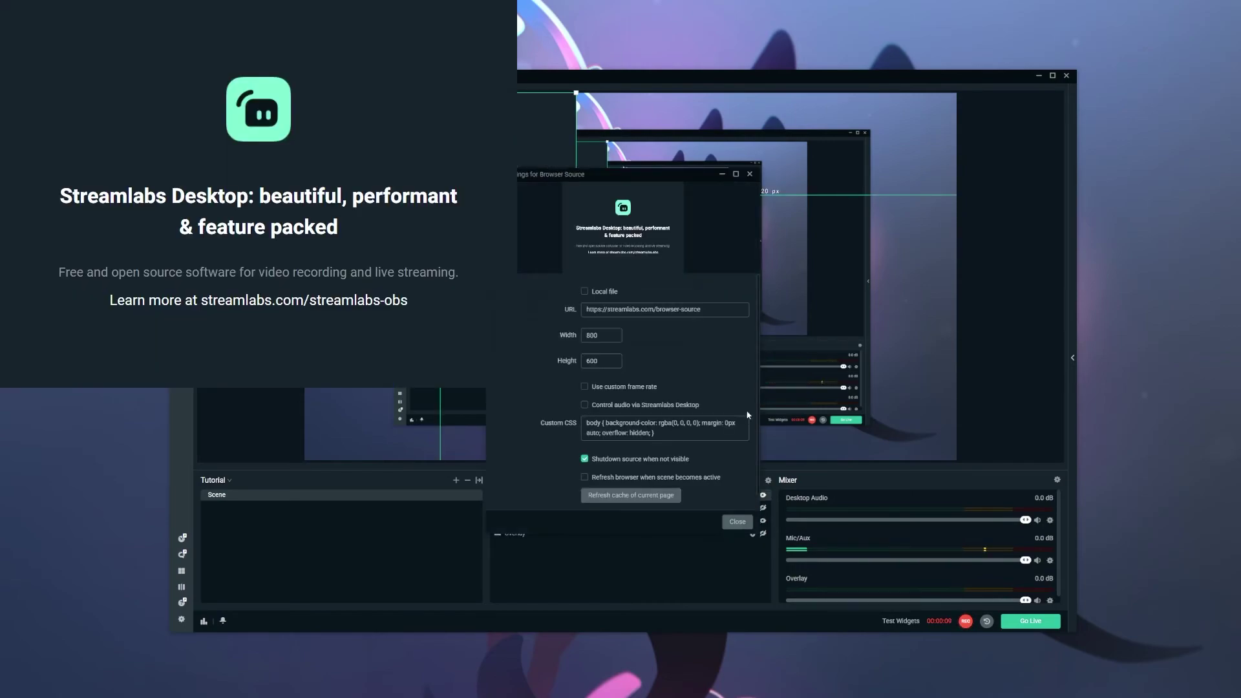
{"action": "key", "text": "ctrl+a"}
{"action": "key", "text": "ctrl+v"}
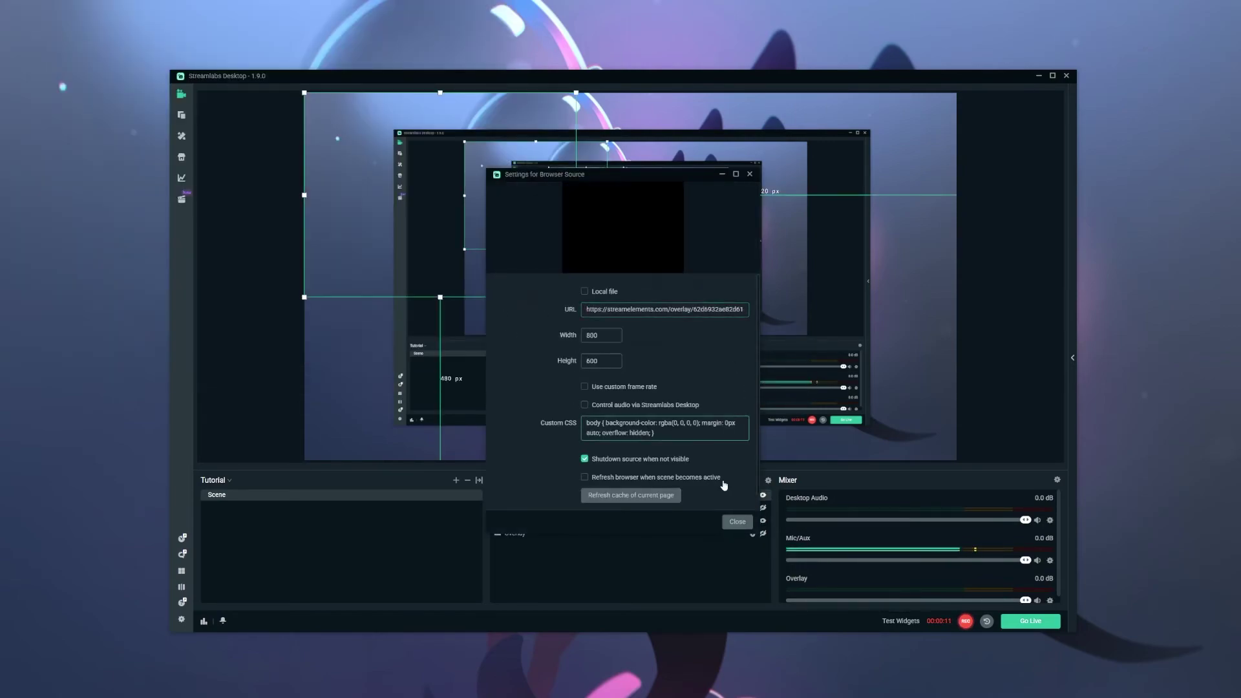